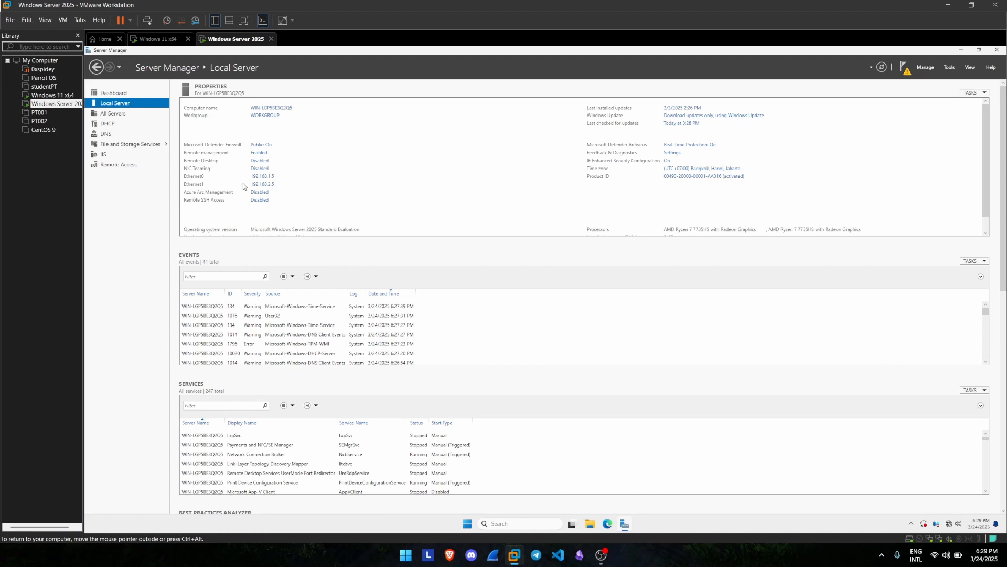
- Review the virtual network assignments of both network adapters in the Windows Server 2025 virtual machine's settings
right_click(60, 105)
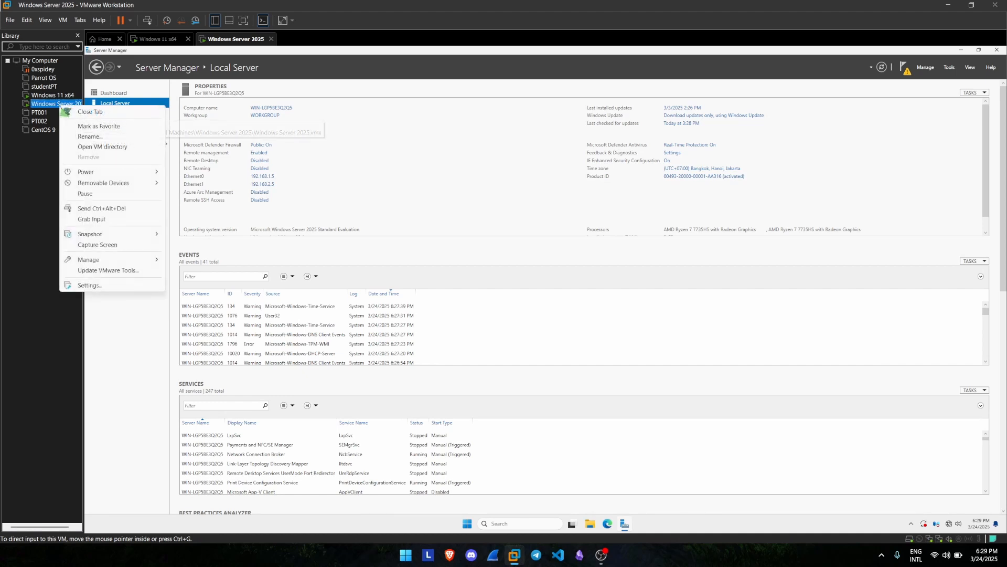
click(108, 284)
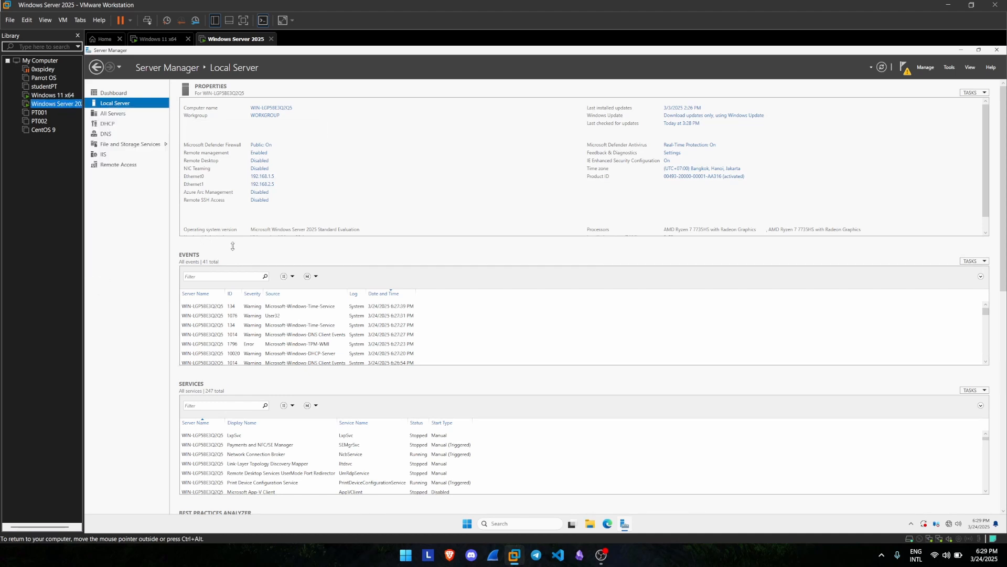
click(394, 182)
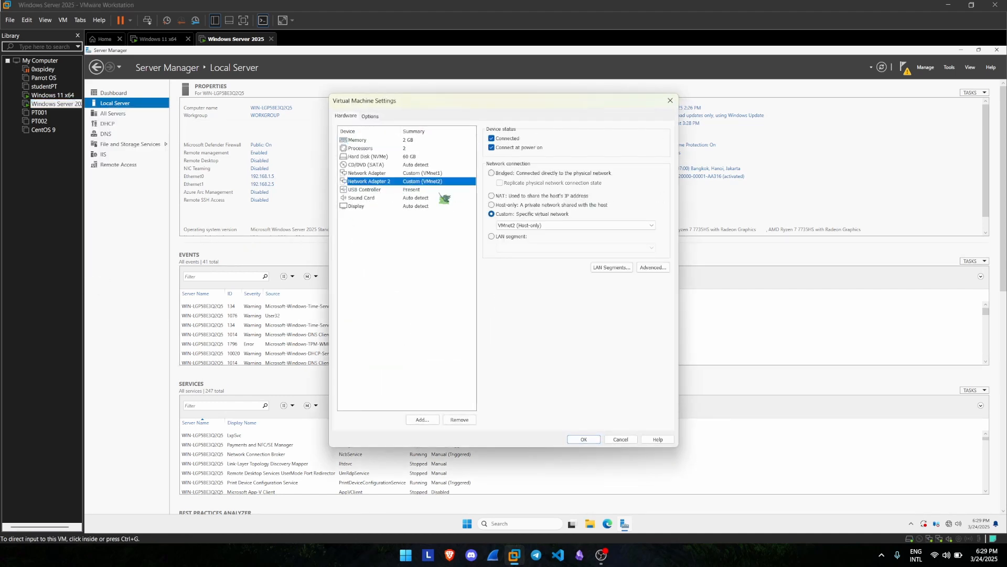
key(Up)
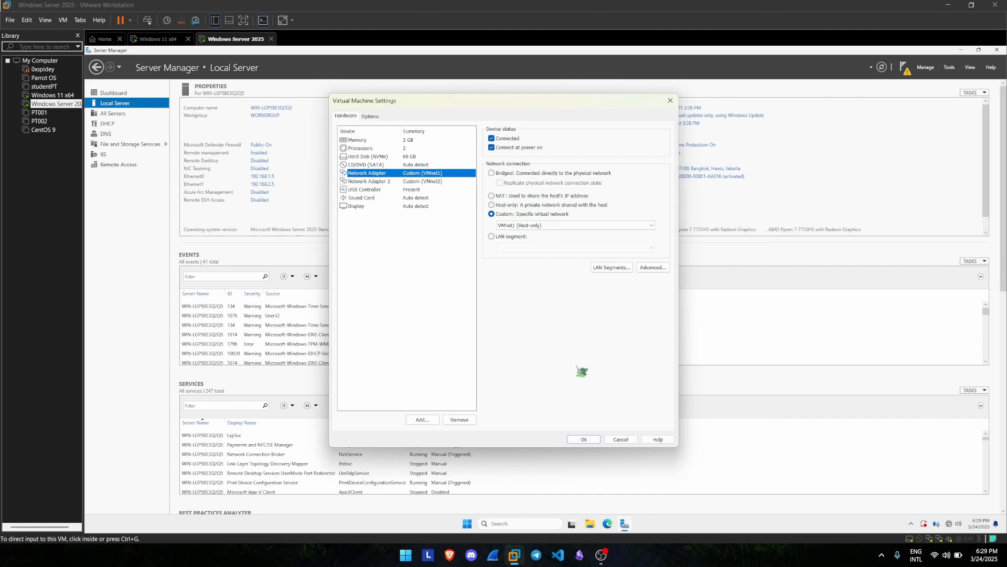
click(593, 441)
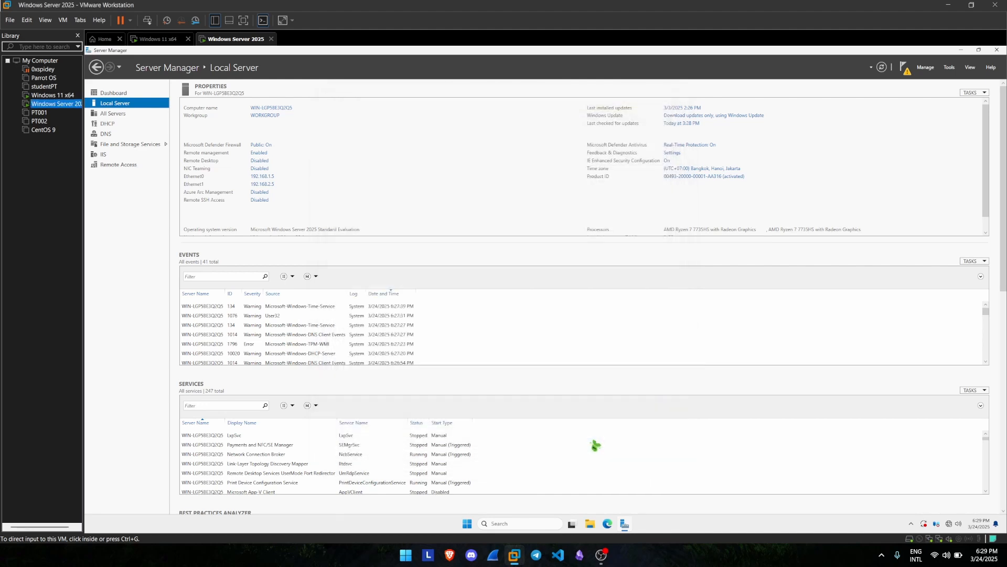
- Check the DHCP Server role's installation status with the Add Roles and Features wizard, and cancel the wizard without installing anything
click(123, 102)
click(122, 95)
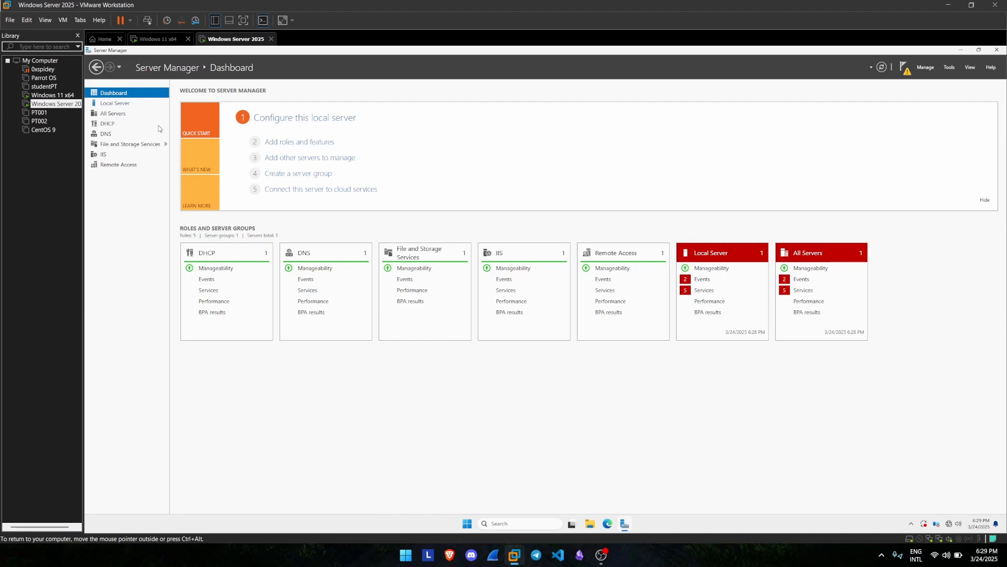
click(316, 143)
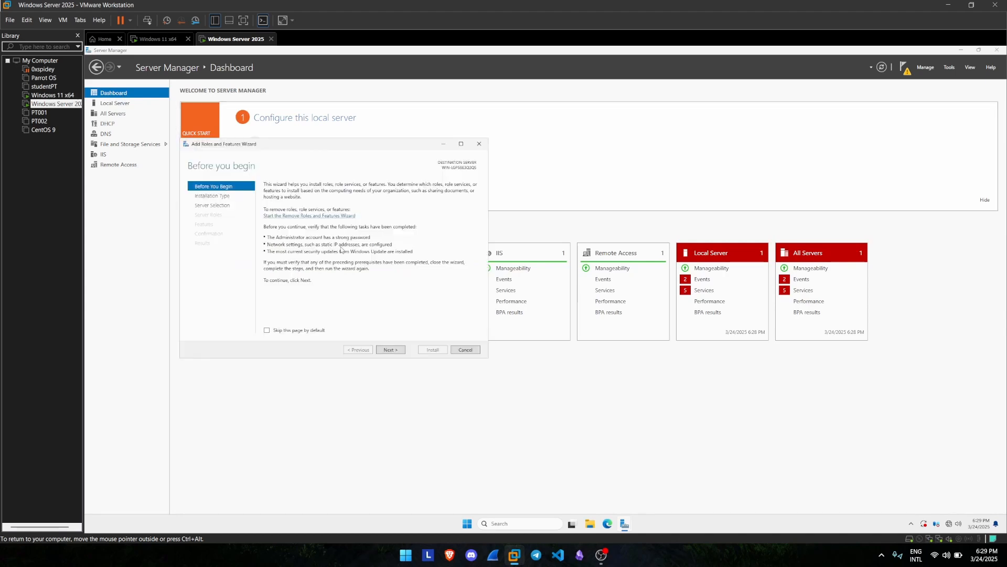
click(400, 353)
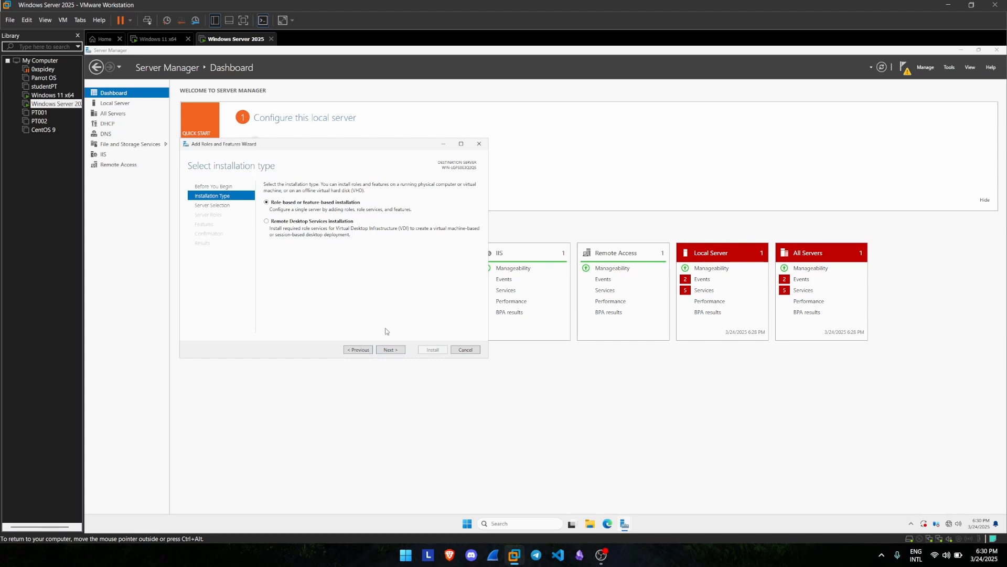
click(390, 351)
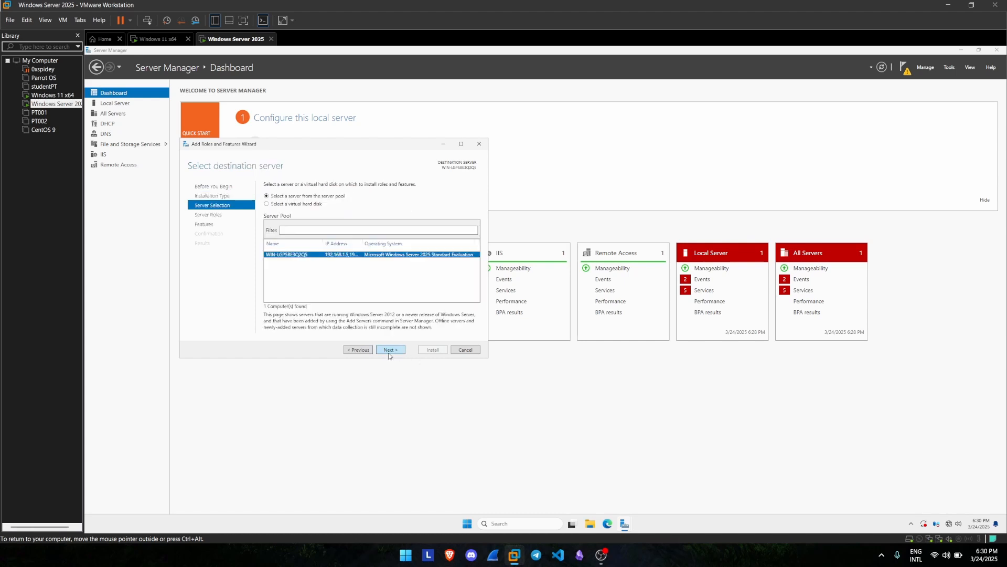
click(390, 350)
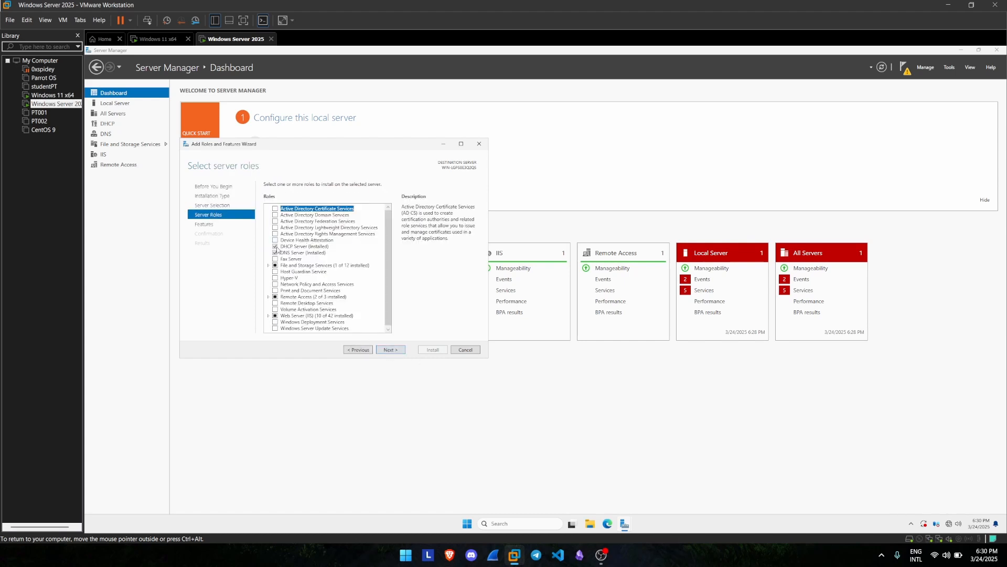
click(307, 246)
click(391, 350)
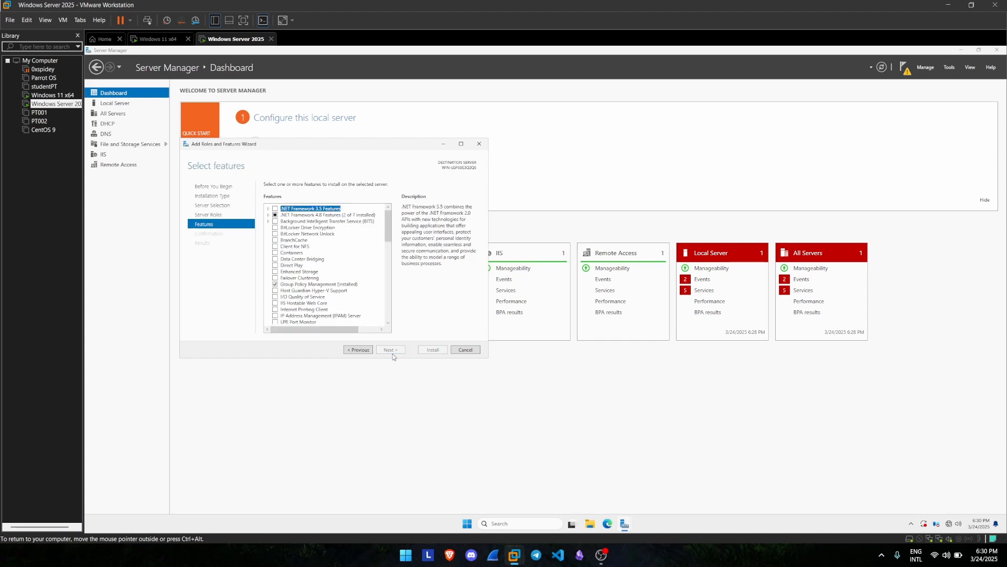
click(465, 349)
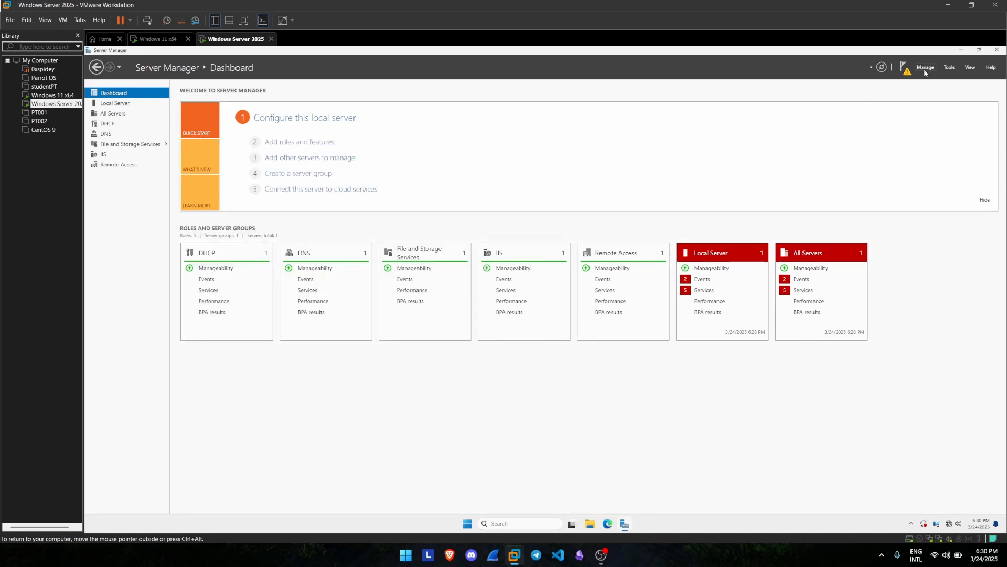
- Open the DHCP management console, enlarge its window and expand the server's IPv4 node
click(947, 67)
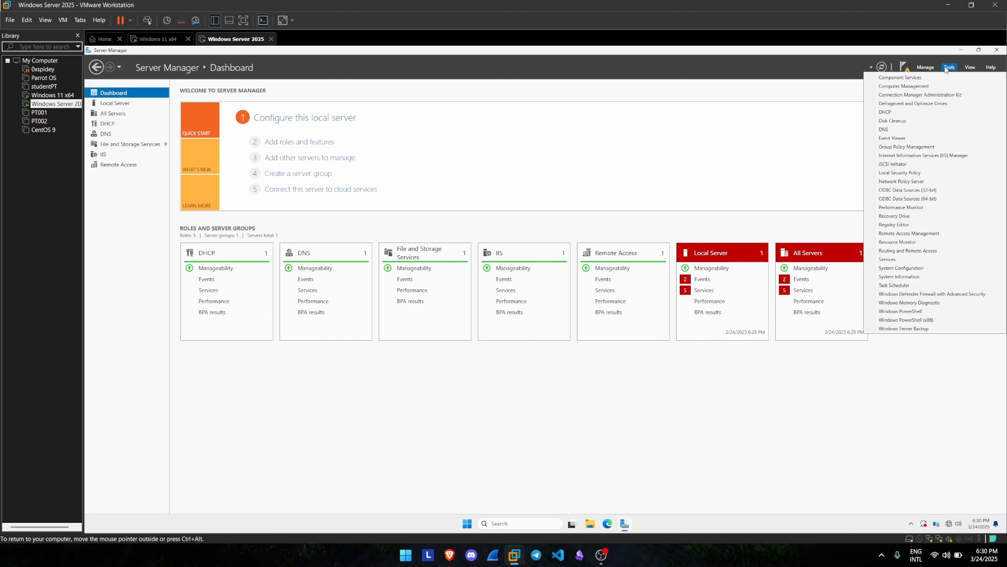
click(896, 112)
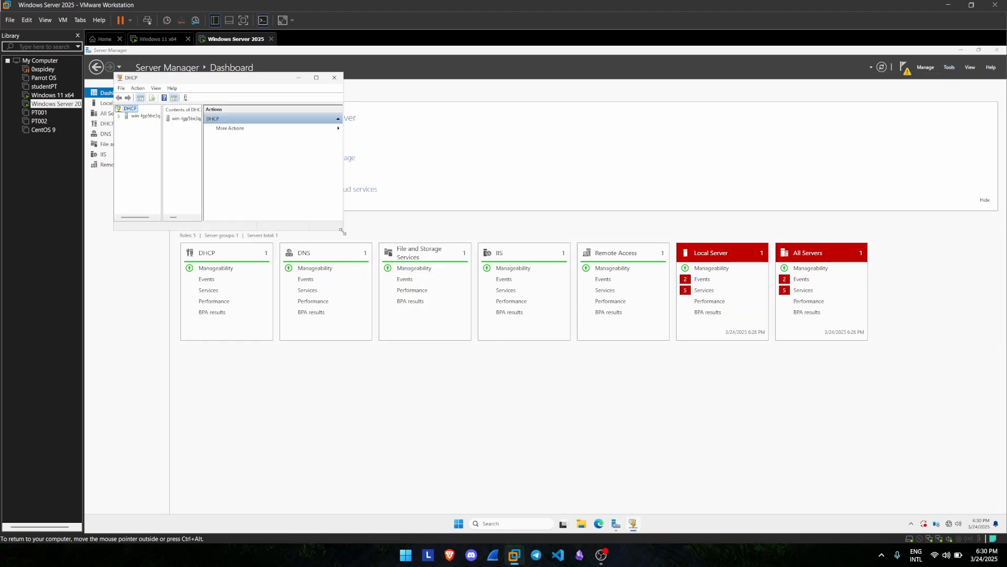
drag(342, 231, 588, 326)
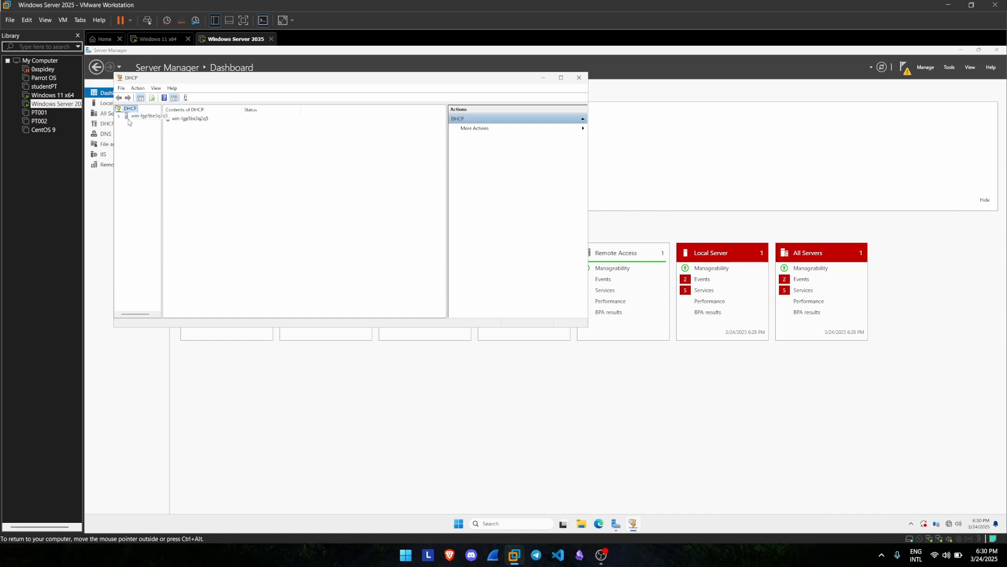
click(119, 116)
double_click(133, 124)
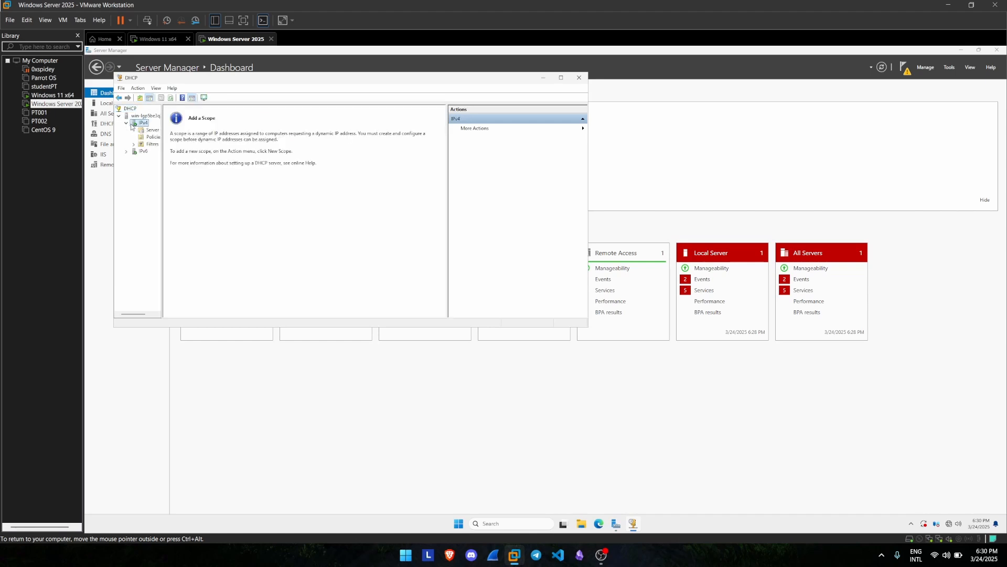
- Start a new IPv4 scope and name it "Scope of Subnet A"
right_click(140, 123)
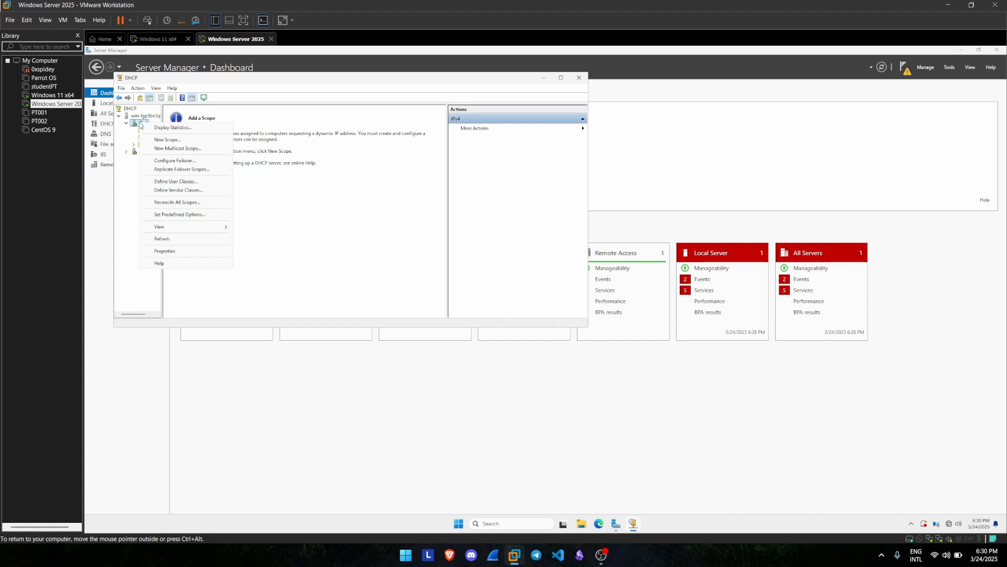
click(166, 141)
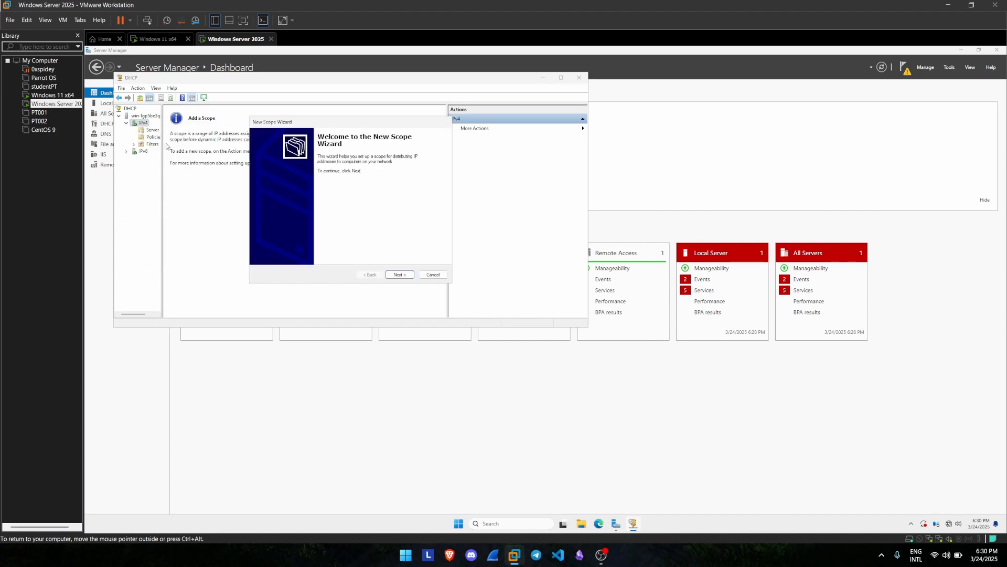
click(399, 274)
text(Scope of Subnet A)
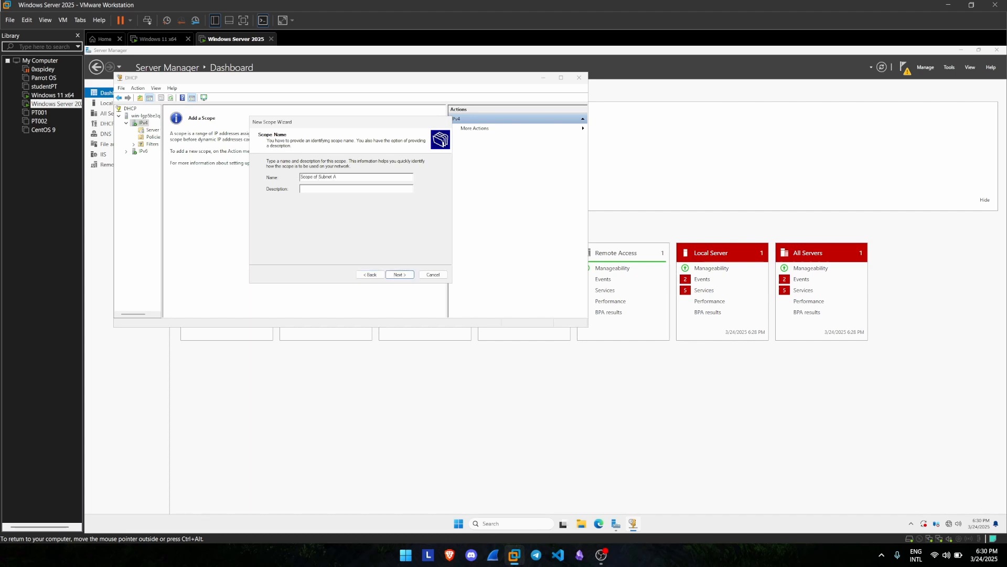
click(399, 274)
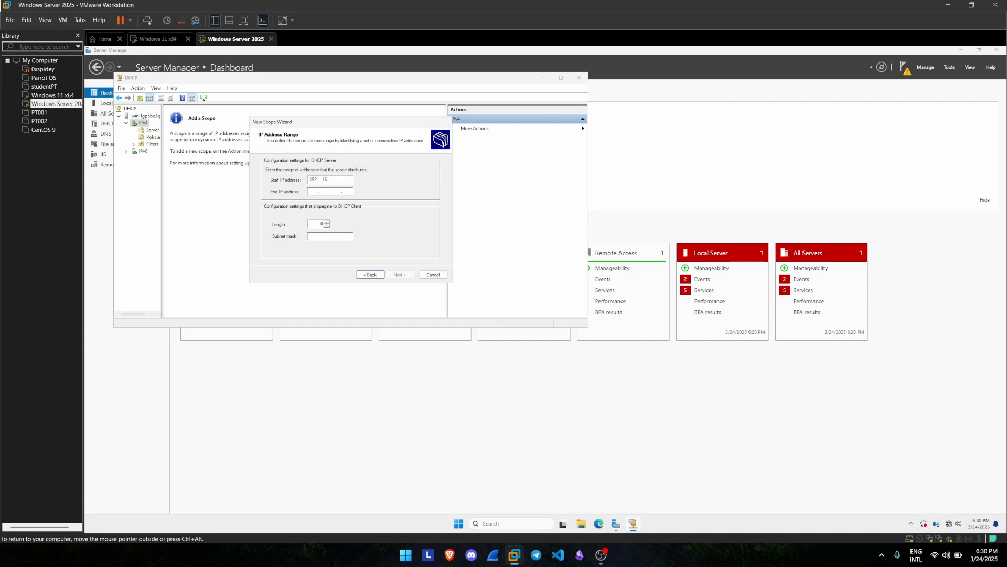
- Define the Subnet A address range with end address 192.168.1.150, without exclusions and with the default lease duration
key(Tab)
text(192 . 168 . 1 . 150)
click(400, 274)
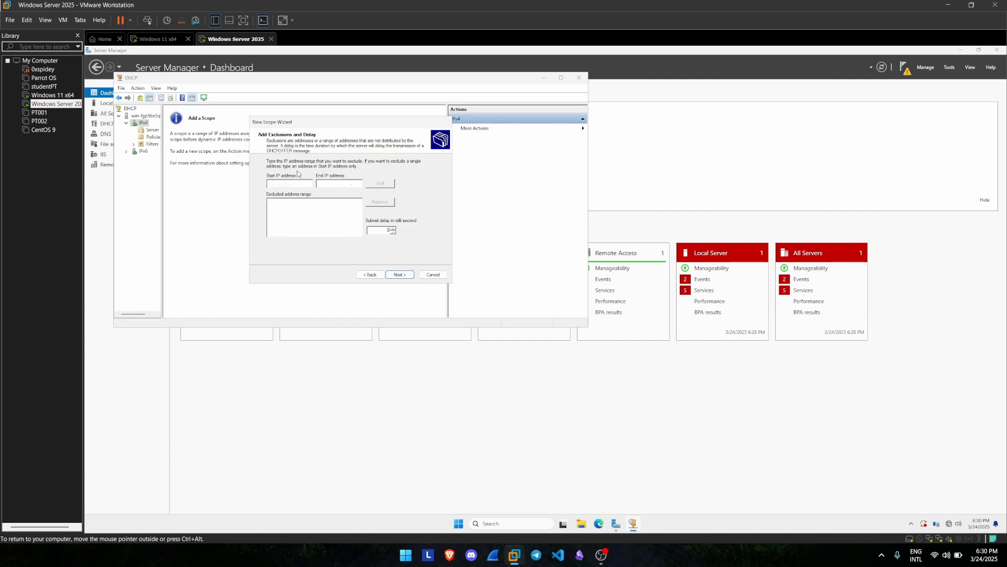
click(400, 275)
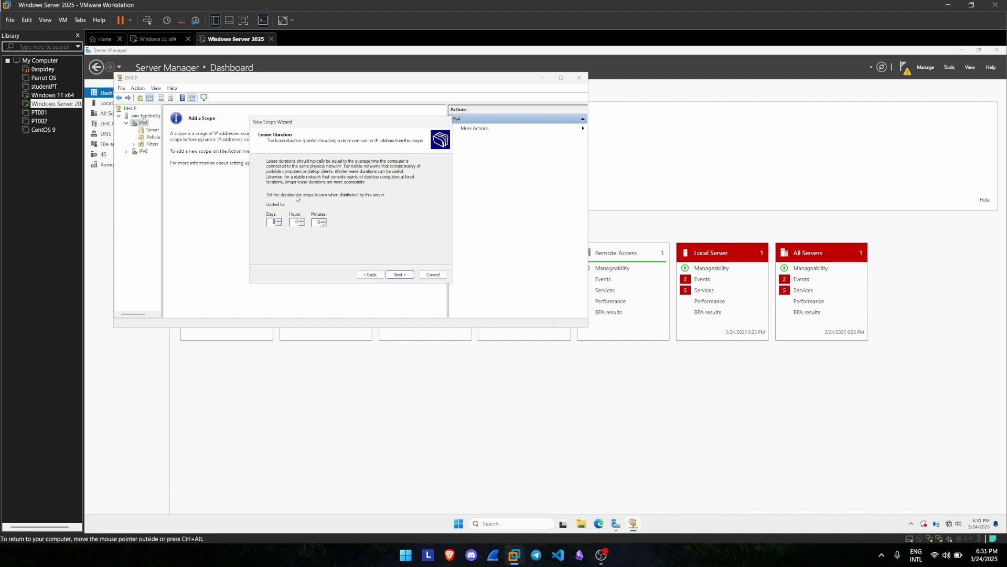
click(401, 276)
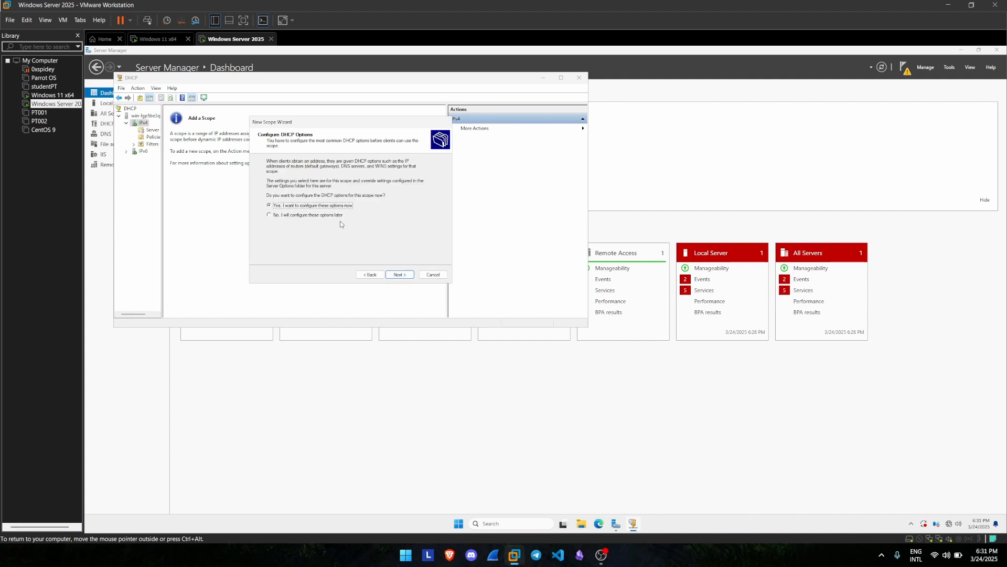
- Choose to configure the DHCP options now and set the Subnet A default gateway to 192.168.1.1
click(401, 276)
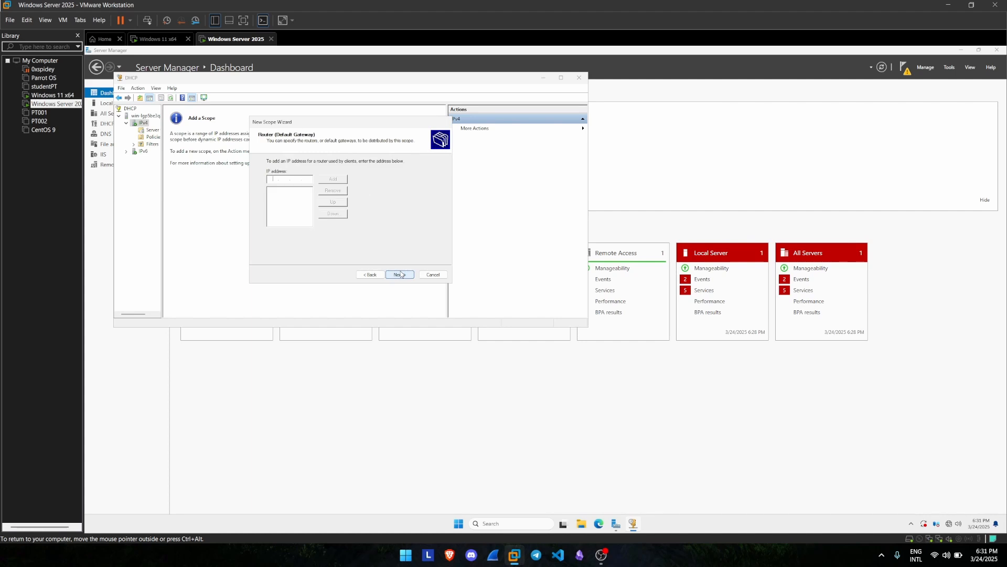
text(192.168.1.1)
click(406, 278)
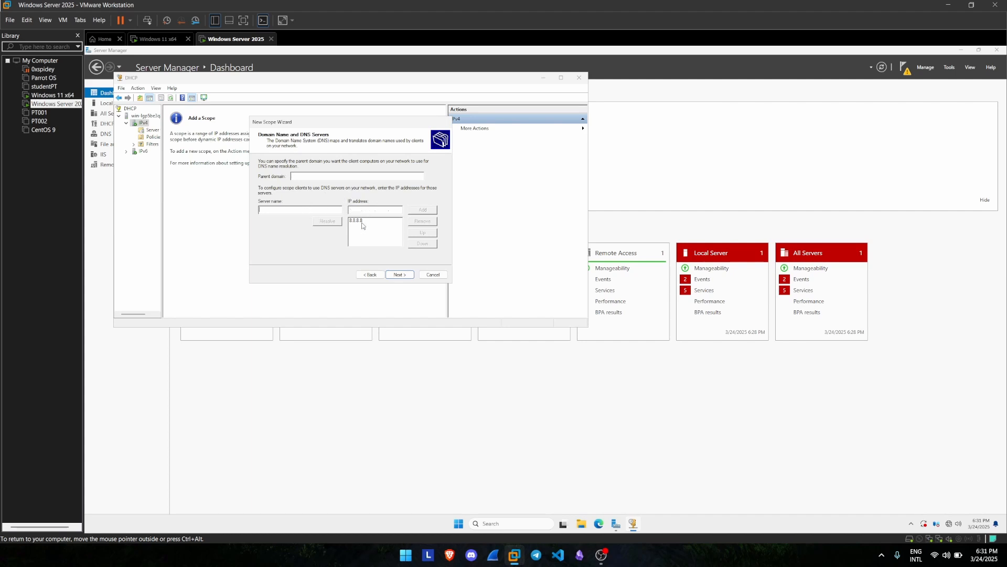
- Accept the listed DNS server, leave WINS empty, and finish the Subnet A scope with immediate activation
click(397, 276)
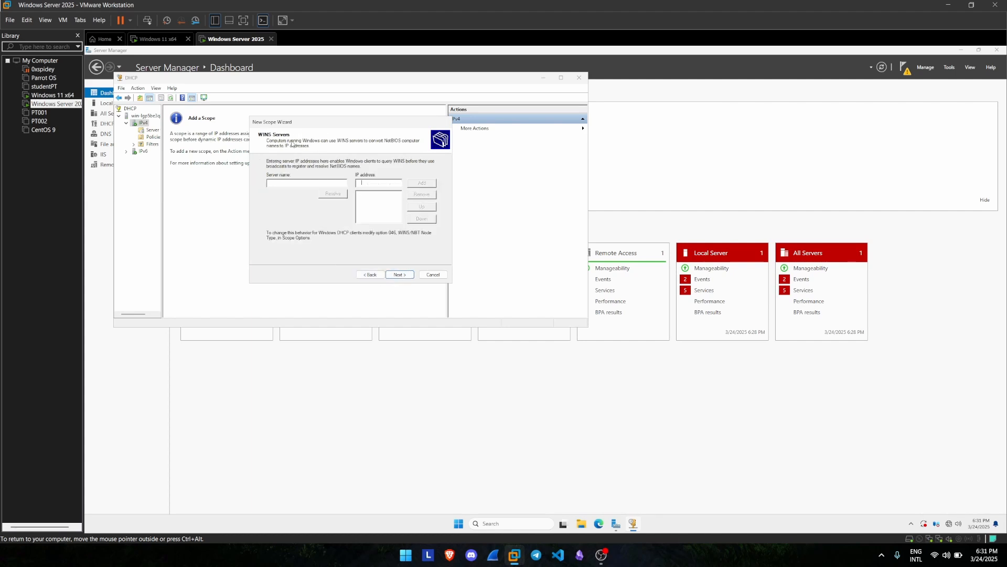
click(404, 277)
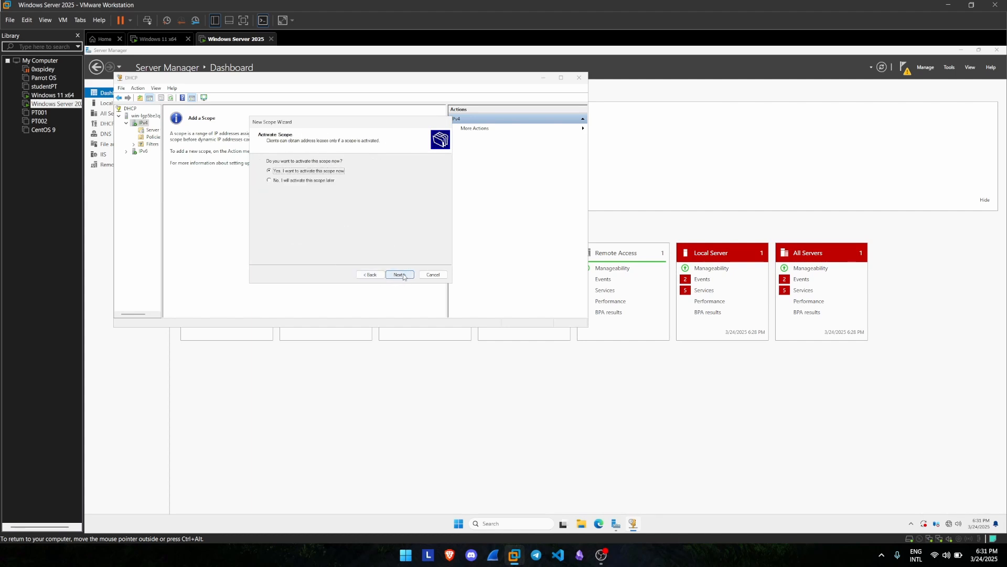
click(405, 277)
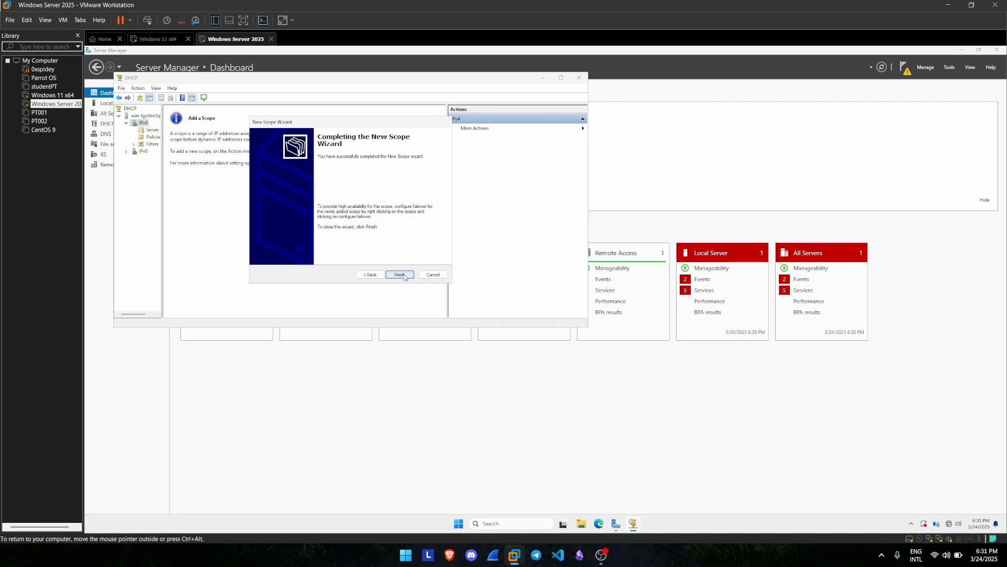
click(404, 276)
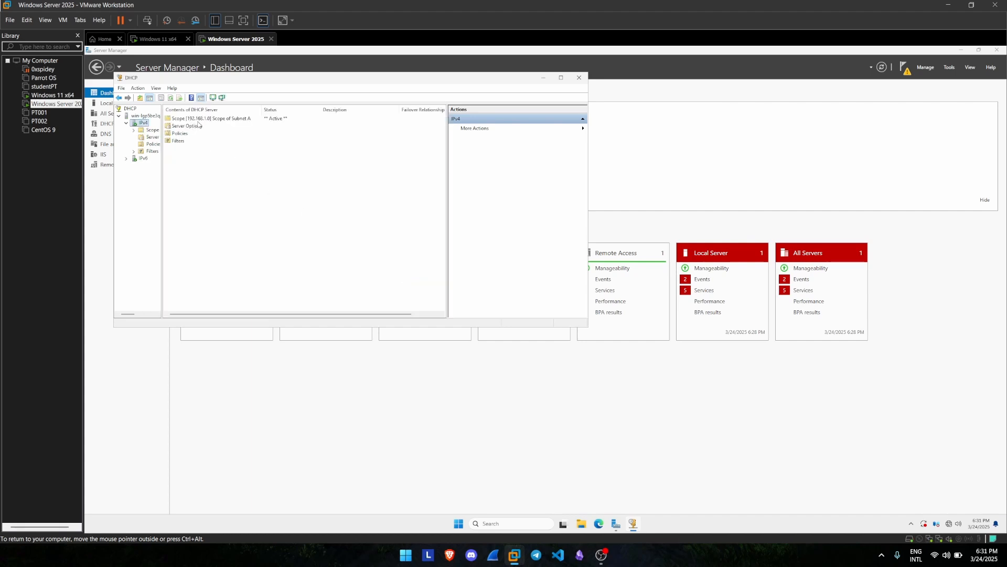
- Start a second IPv4 scope and name it "Scope of Subnet B"
right_click(137, 127)
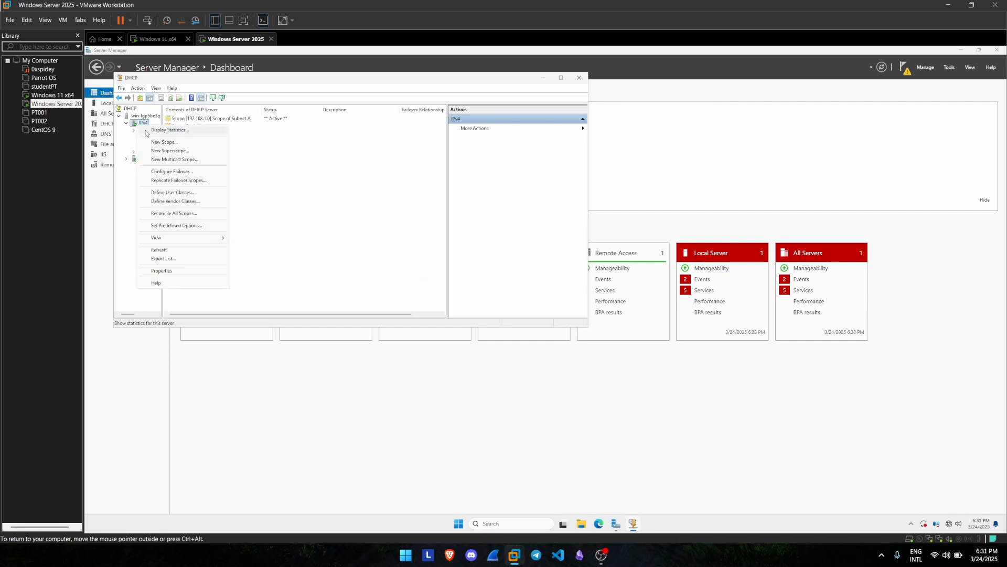
click(157, 144)
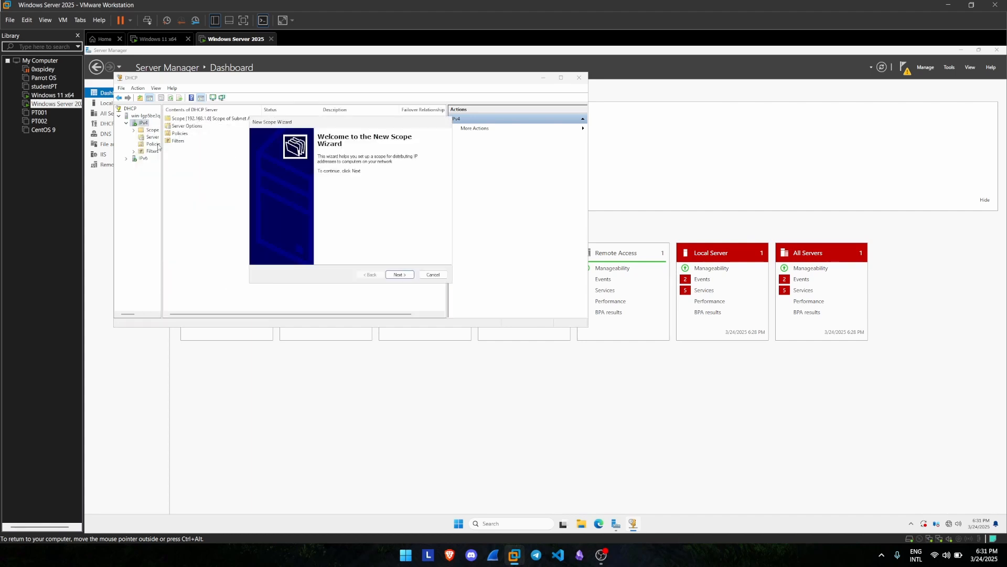
click(399, 275)
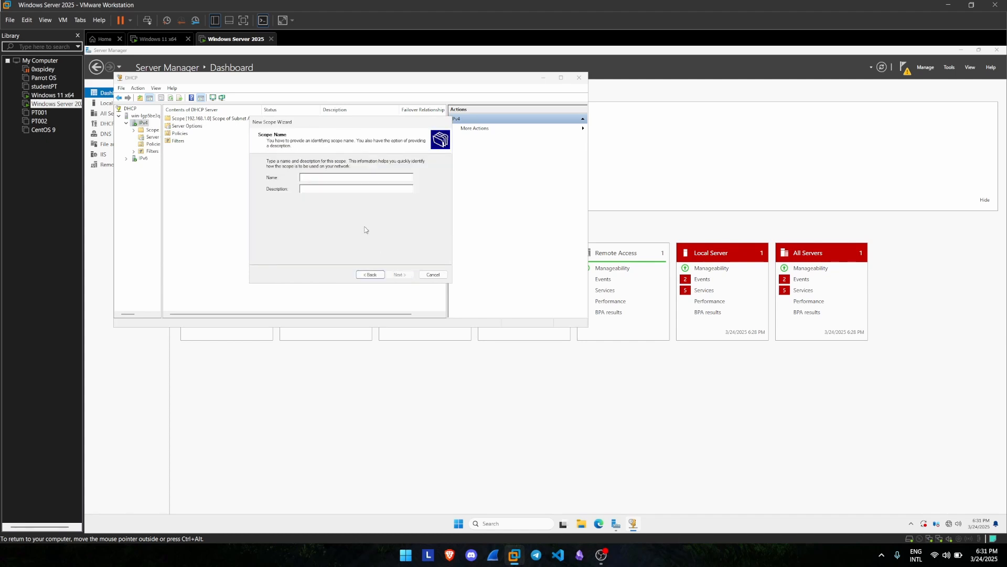
text(Scope of Subnet B)
click(406, 275)
- Define the Subnet B address range in 192.168.2 with end address 192.168.2.150, without exclusions and with the default lease duration
text(192.)
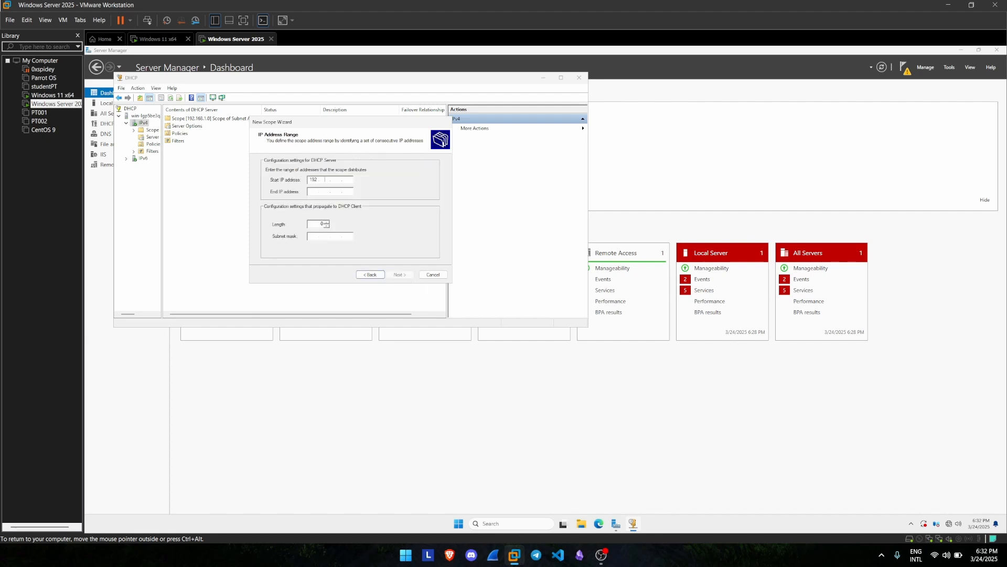
text(168.2)
key(Tab)
text(192 . 168 . 2 . 150)
click(400, 275)
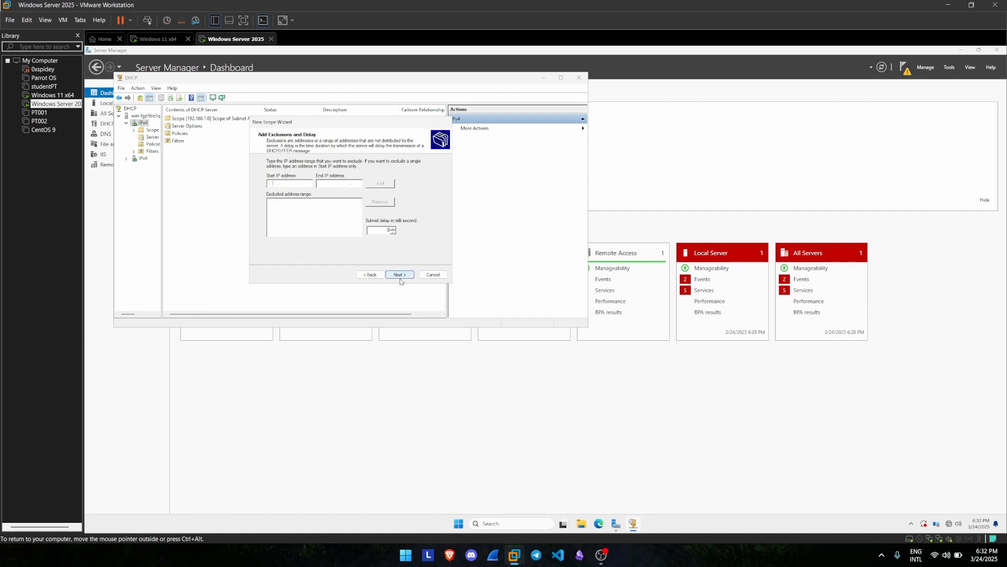
click(399, 274)
click(399, 275)
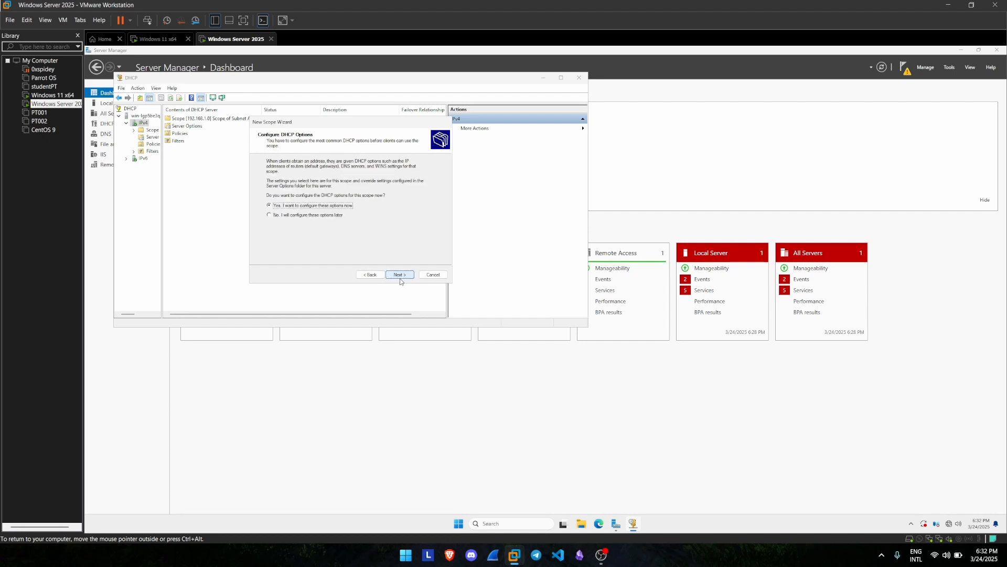
- Choose to configure the DHCP options now and add 192.168.1.1 as the Subnet B default gateway
click(400, 274)
text(192 . 168 . 1 . 1)
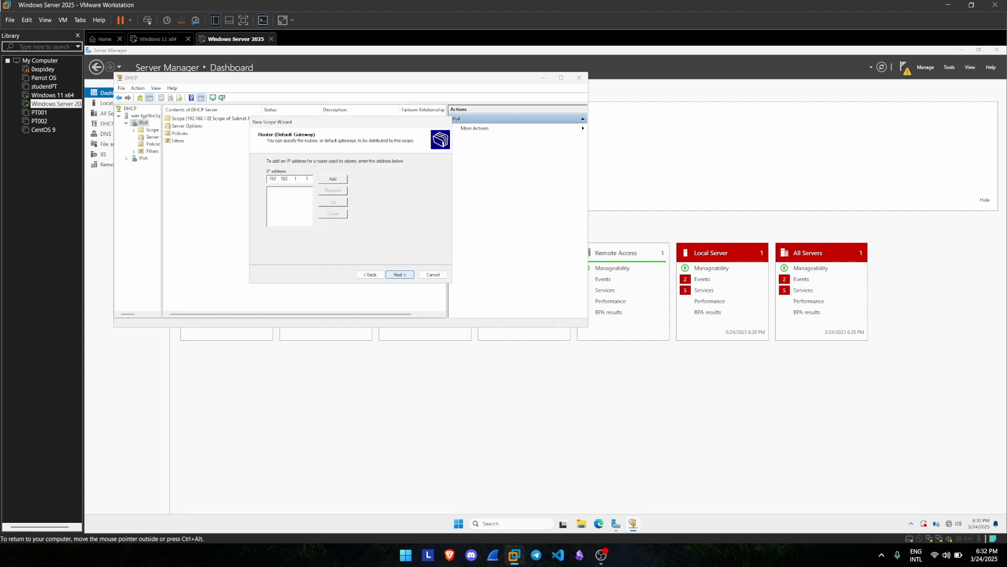
click(334, 179)
click(400, 275)
- Keep the listed DNS settings, leave WINS empty, and finish the Subnet B scope with immediate activation
click(400, 274)
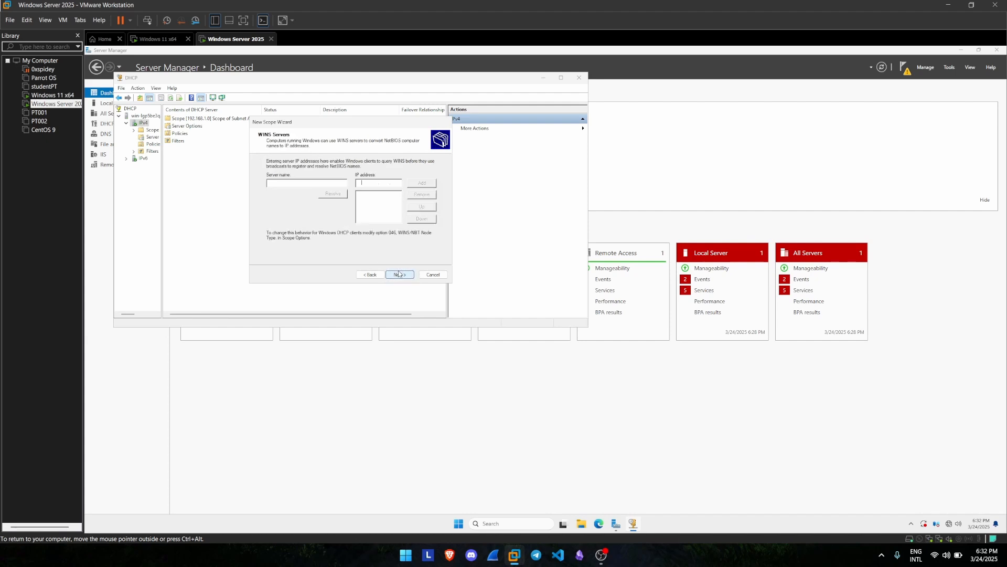
click(400, 274)
click(400, 275)
click(399, 275)
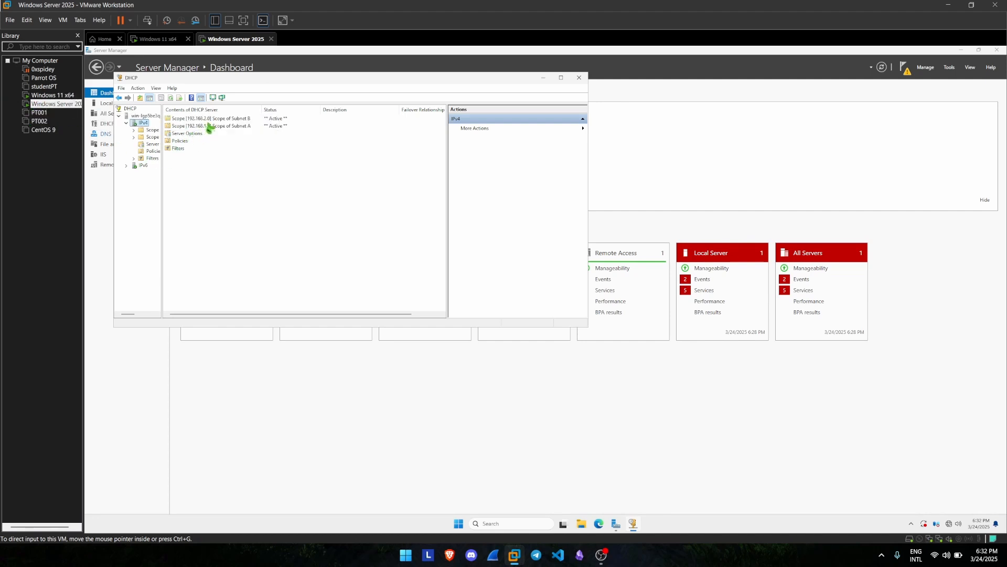
click(225, 129)
click(225, 129)
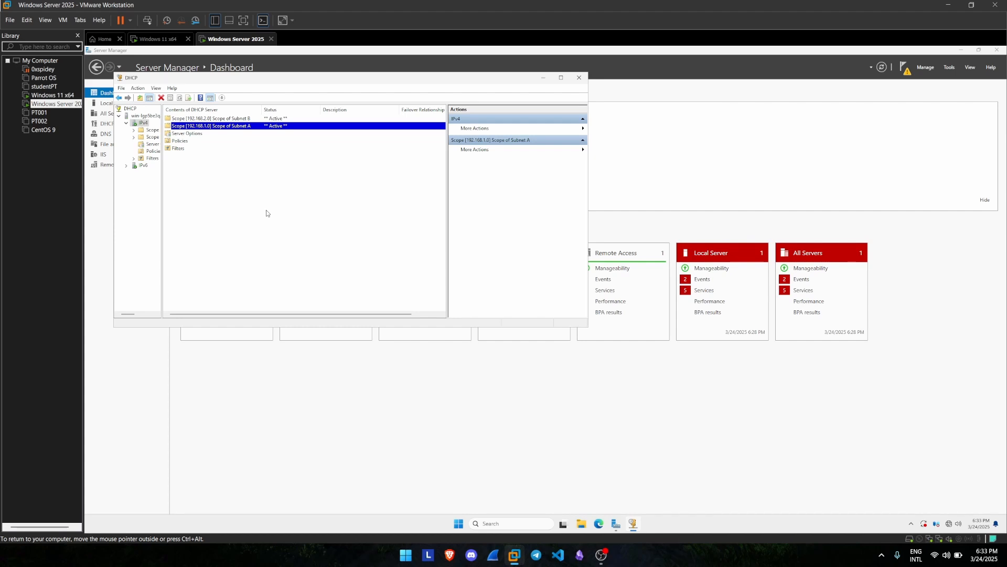
- Check which Remote Access role services are installed using the Add Roles and Features Wizard, and cancel it without changes
click(729, 187)
click(310, 141)
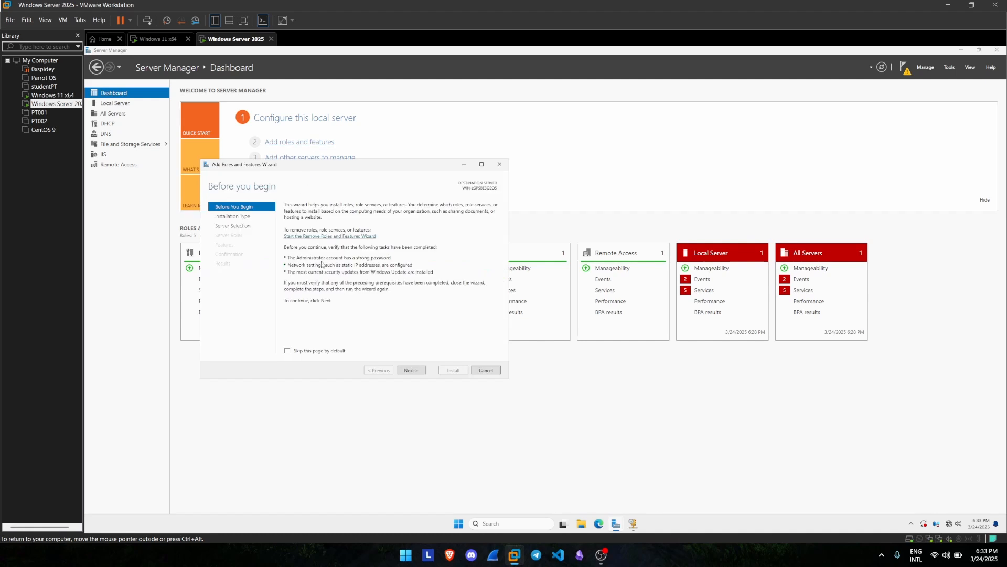
click(409, 372)
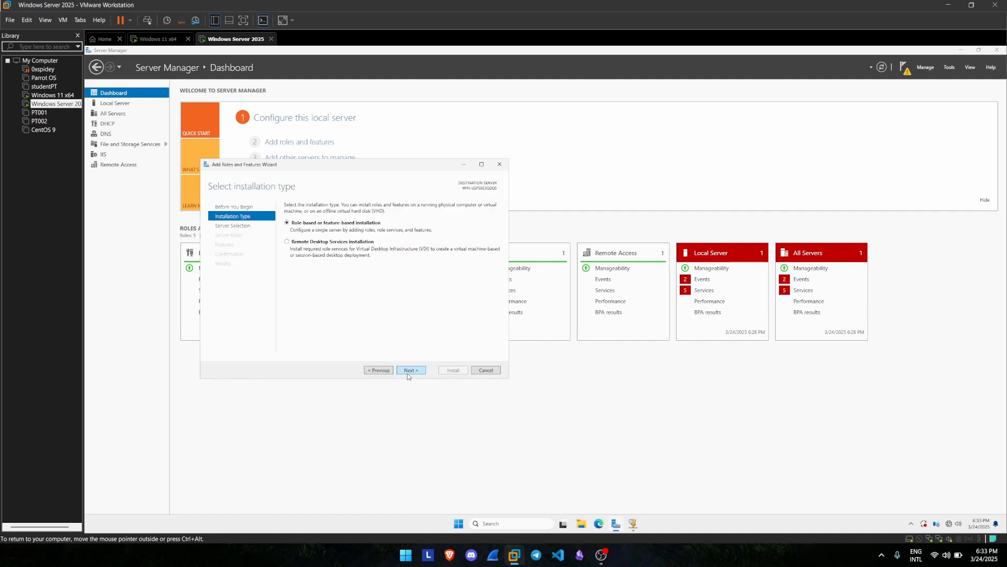
click(408, 374)
click(409, 374)
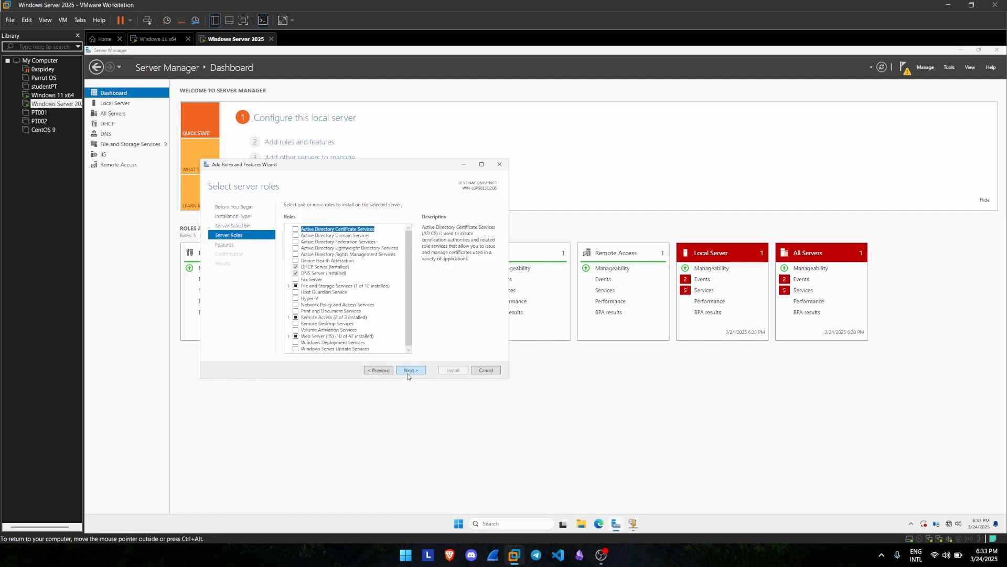
double_click(317, 317)
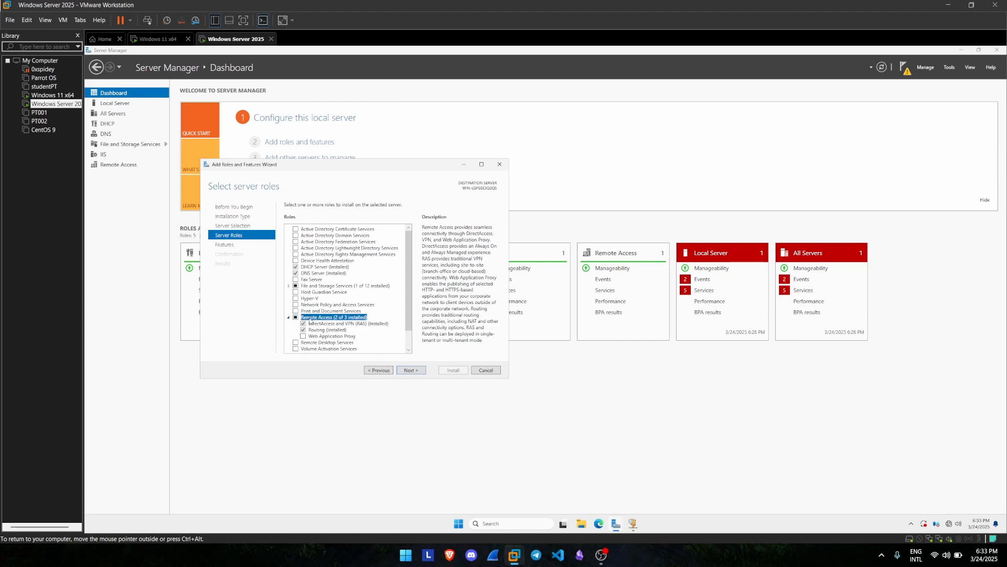
click(411, 371)
click(389, 371)
click(410, 370)
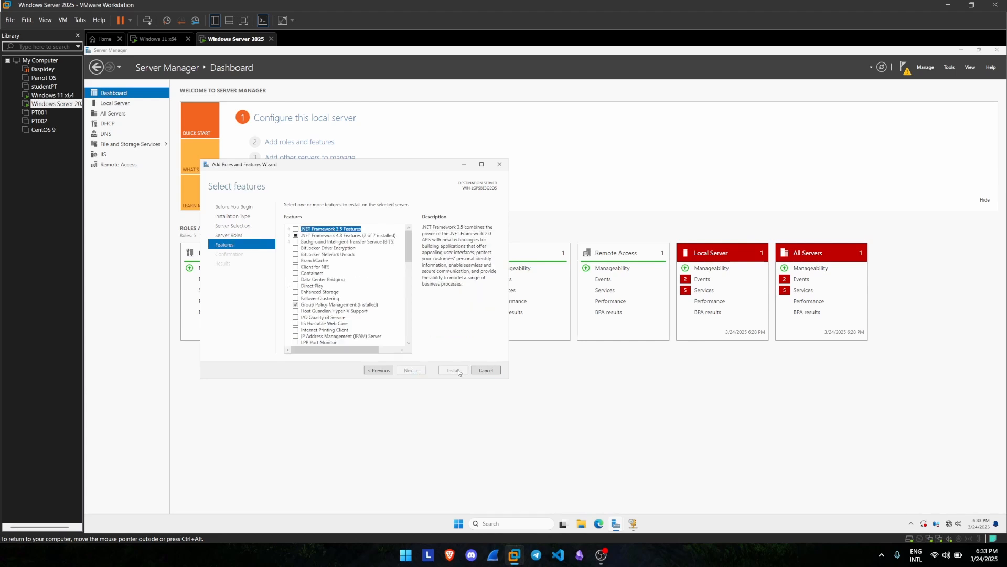
click(484, 371)
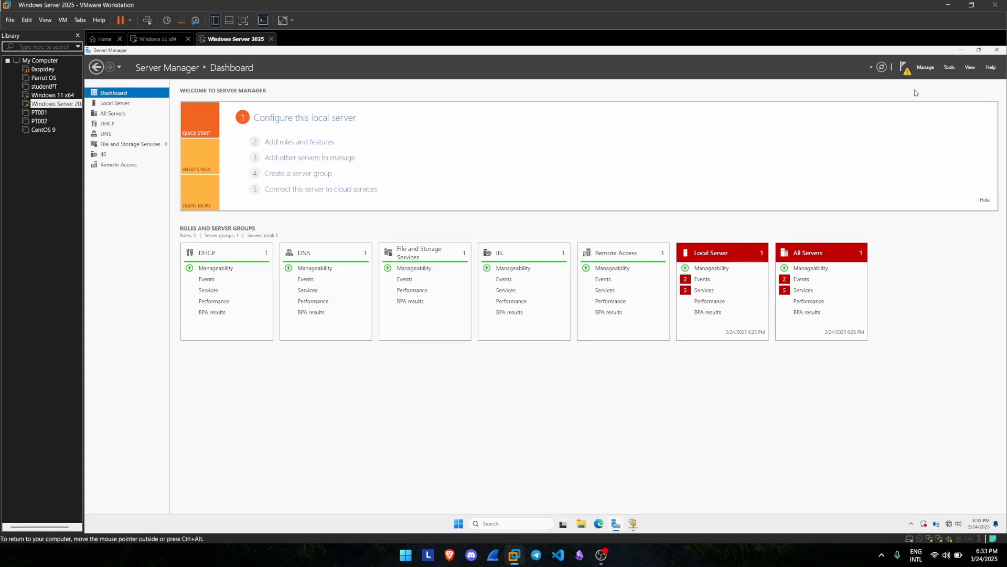
- Open the Routing and Remote Access console, enlarge its window, and start configuring and enabling the service on the local server
click(951, 68)
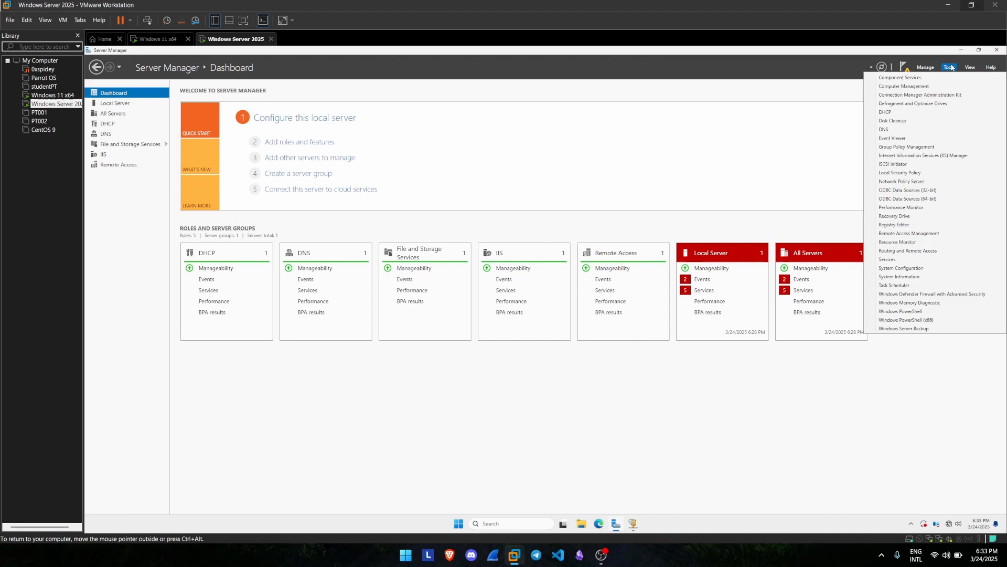
click(912, 251)
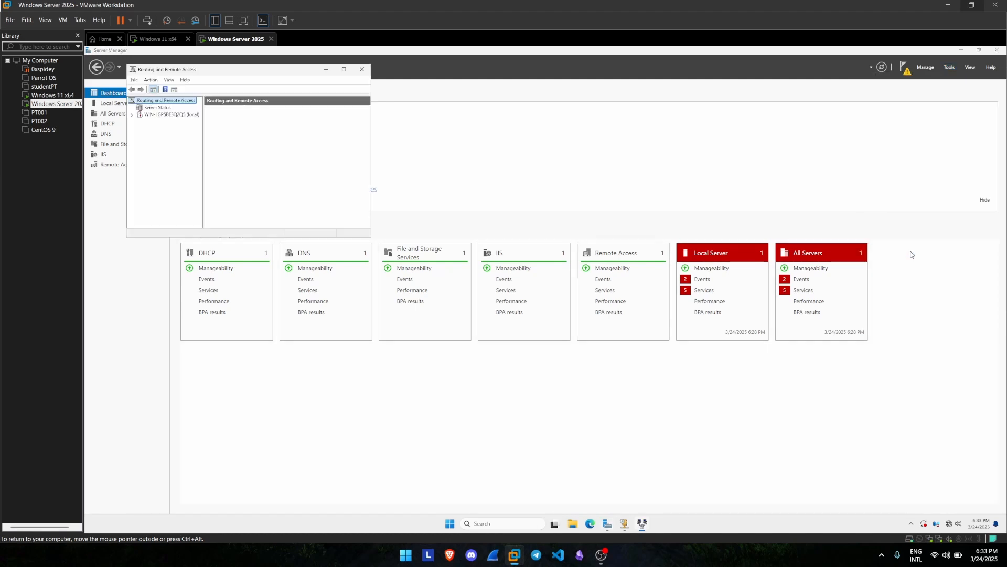
drag(370, 236, 724, 368)
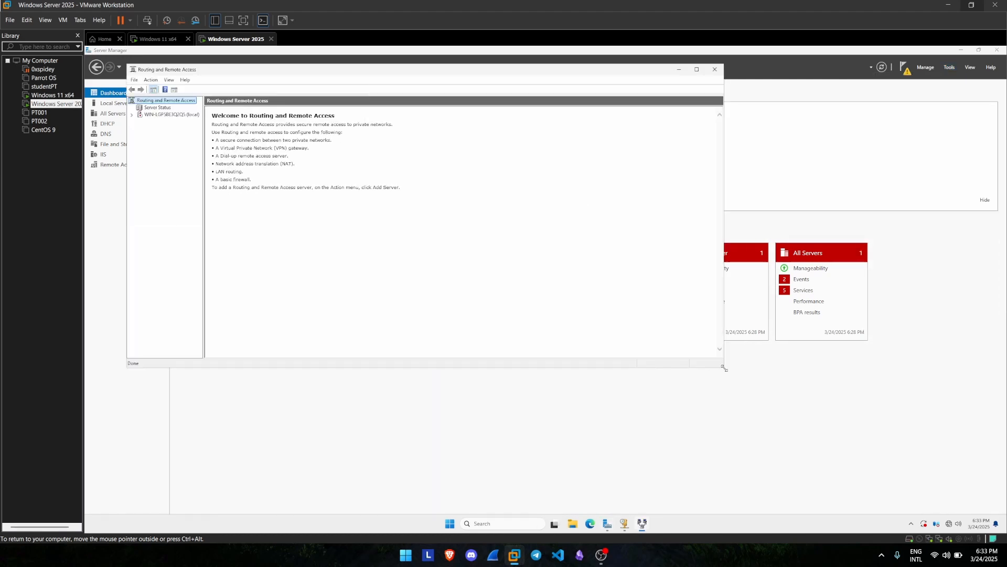
click(173, 115)
right_click(176, 116)
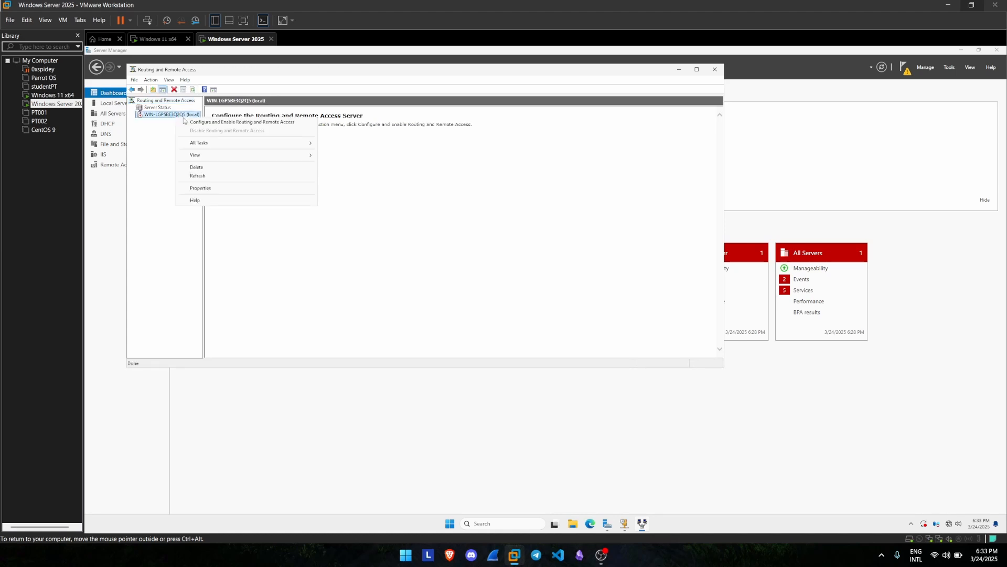
click(213, 124)
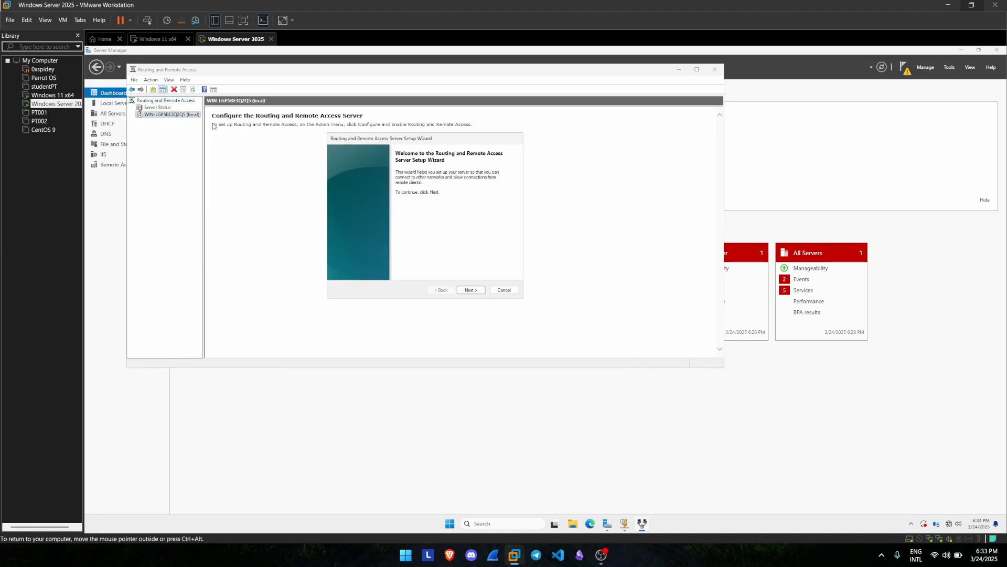
- Set up the server with a custom configuration that enables only LAN routing, start the service, and finish the wizard
click(469, 292)
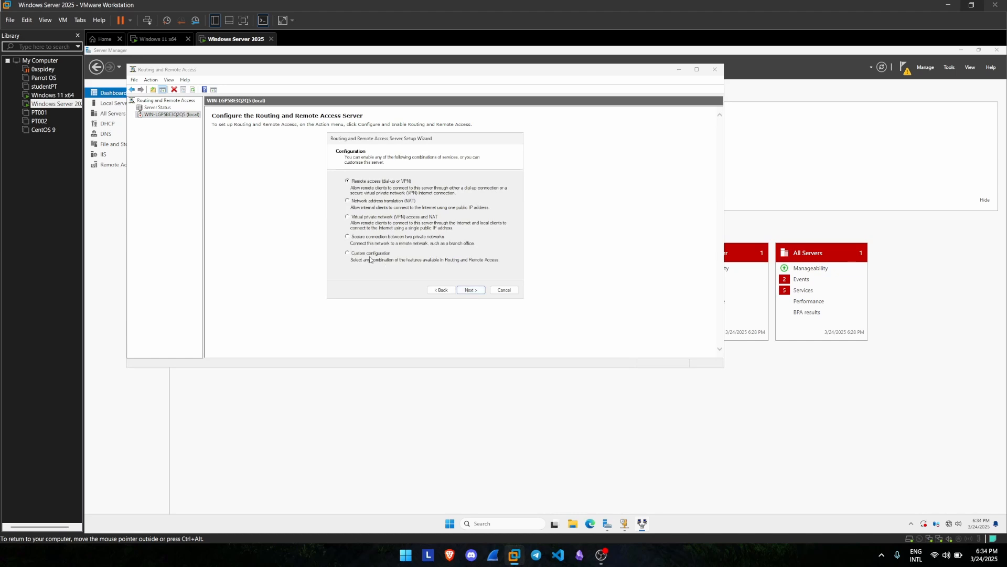
click(471, 290)
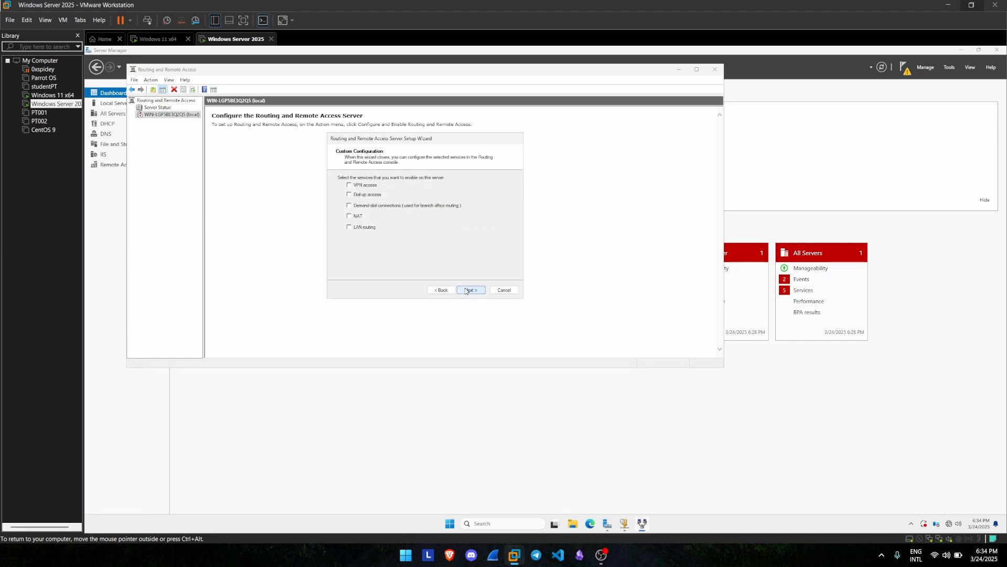
click(371, 229)
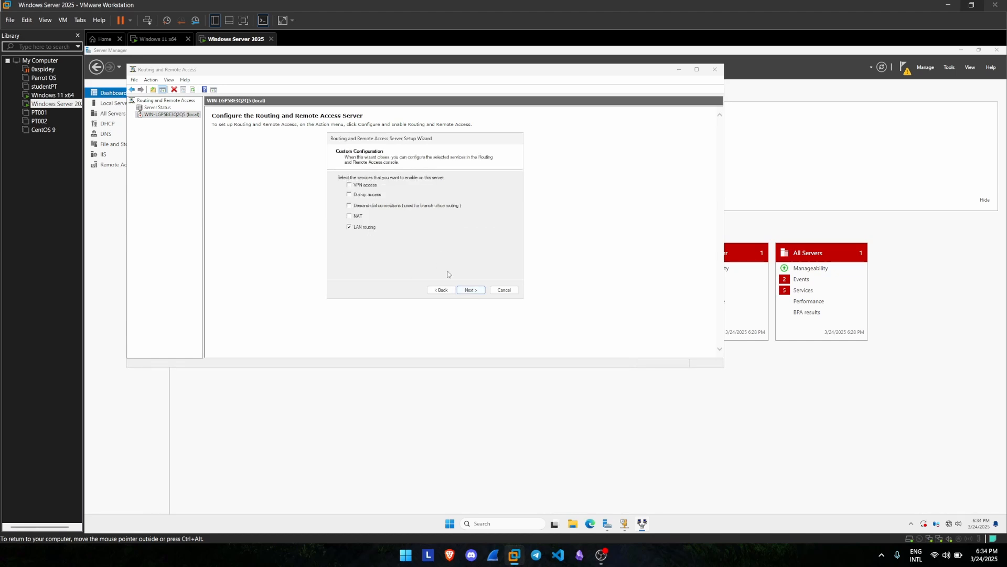
click(471, 293)
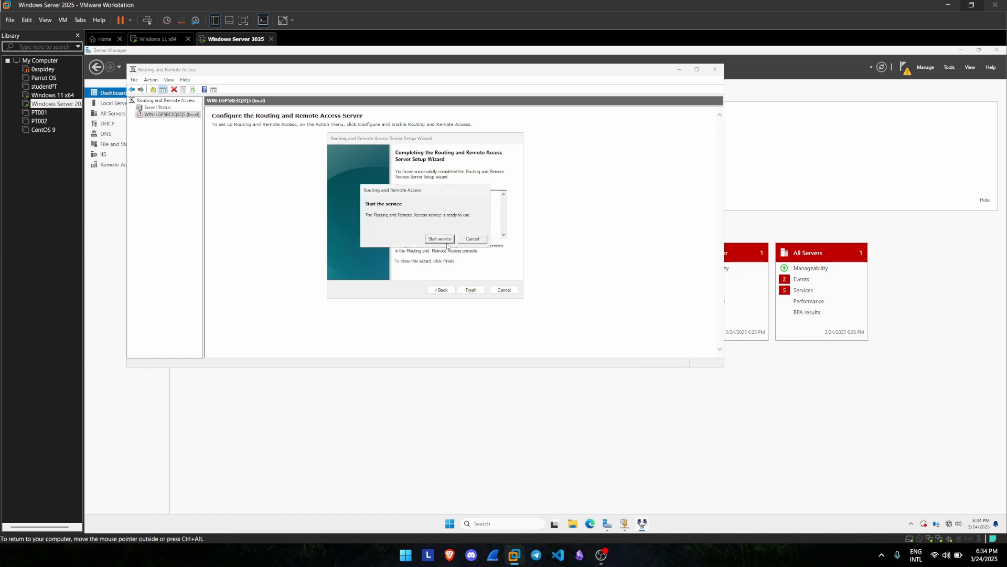
click(440, 239)
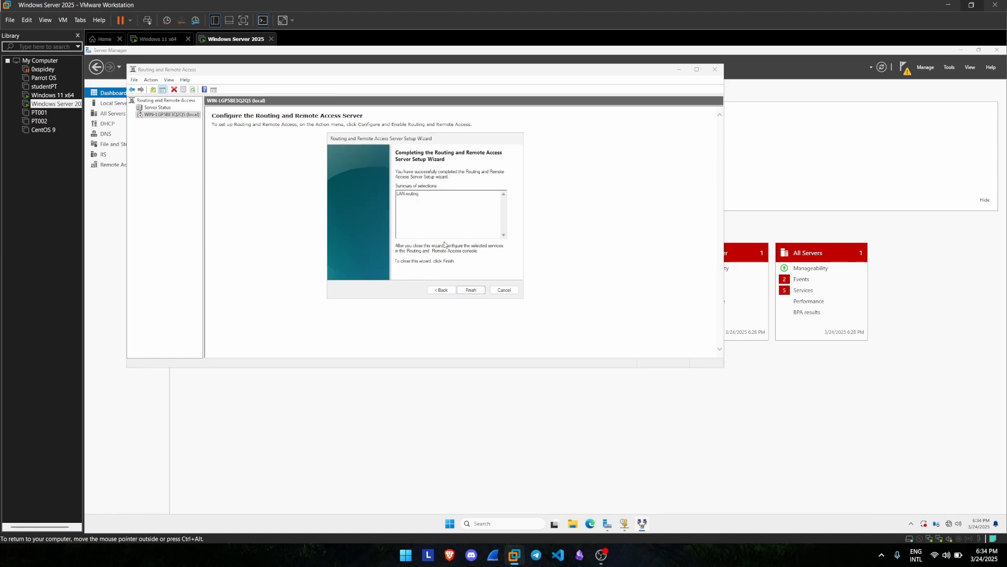
click(470, 289)
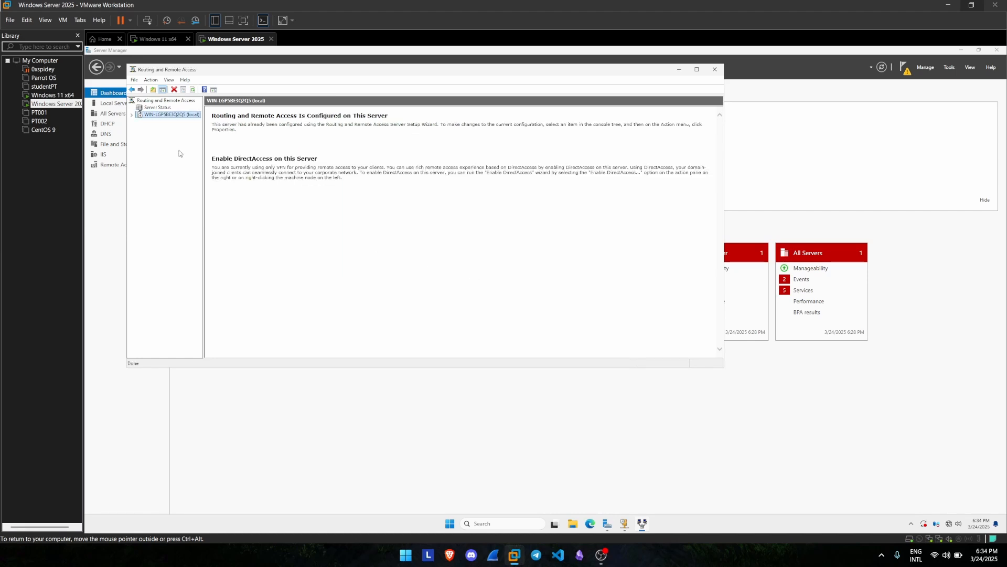
- Add the DHCP Relay Agent as a new routing protocol under the local server's IPv4 node
click(134, 115)
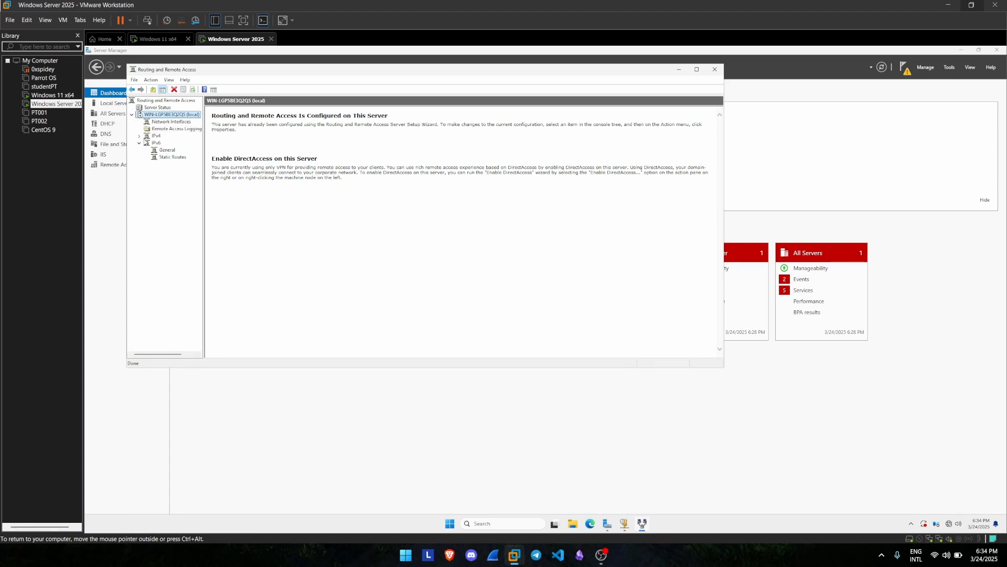
click(139, 136)
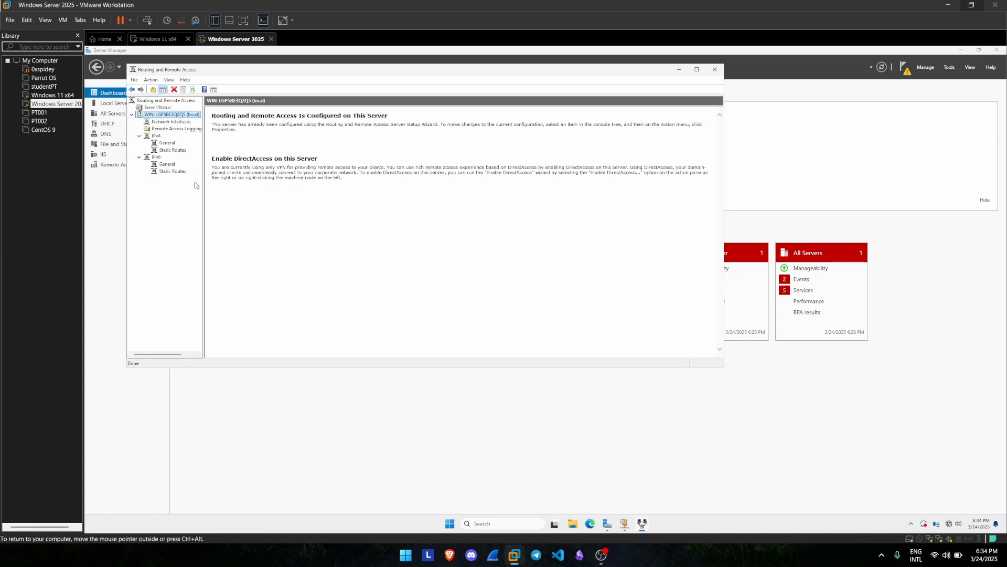
click(162, 143)
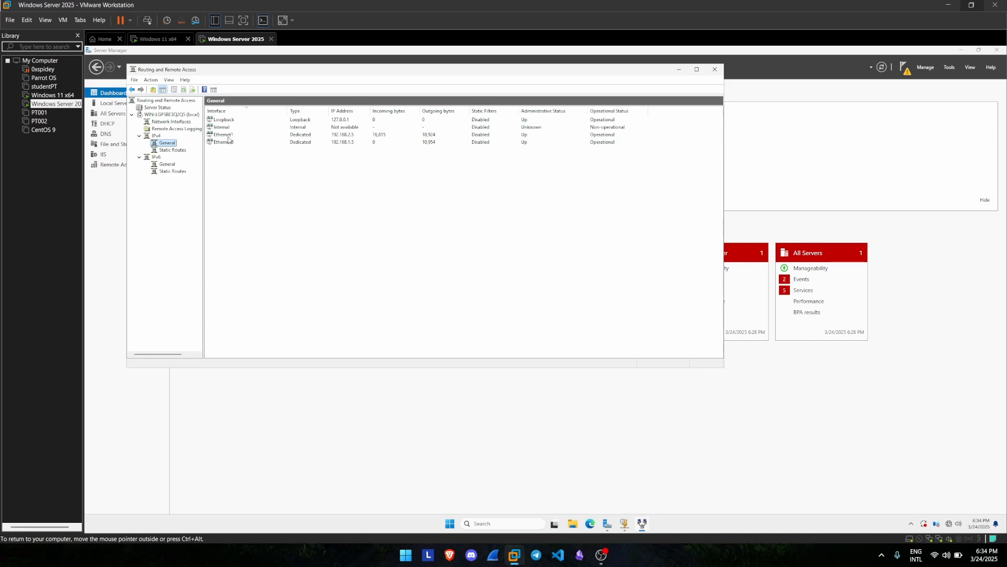
right_click(172, 144)
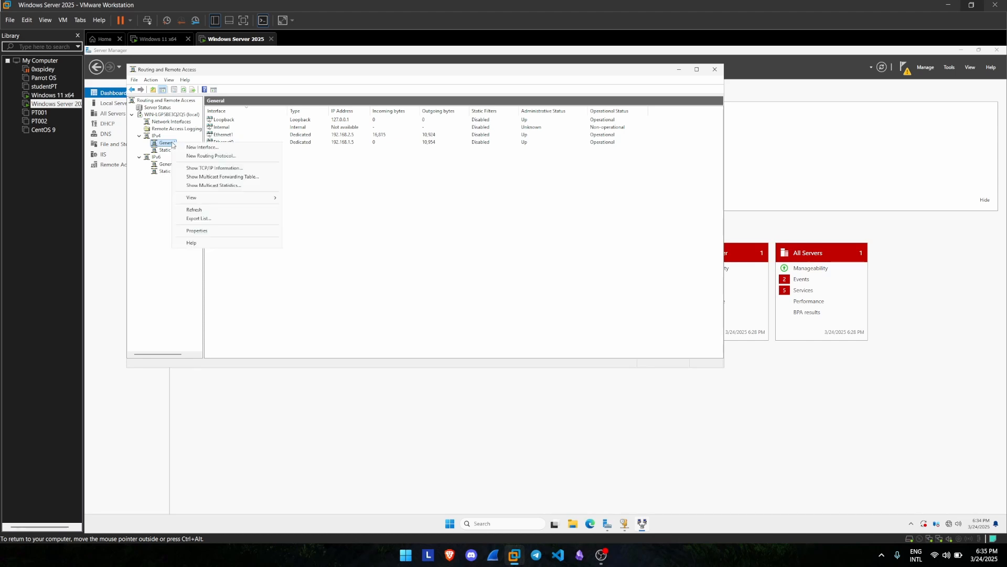
click(208, 156)
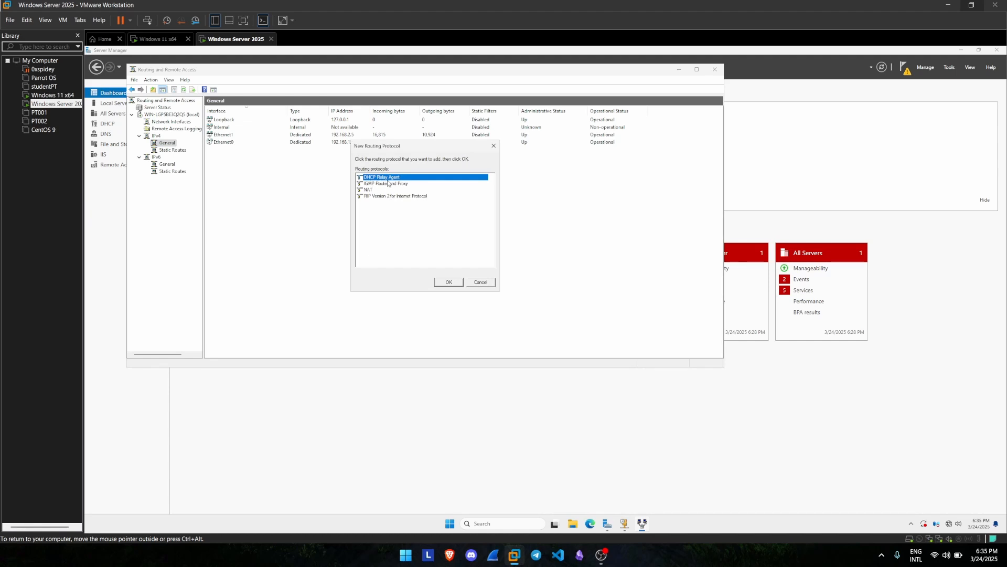
click(453, 282)
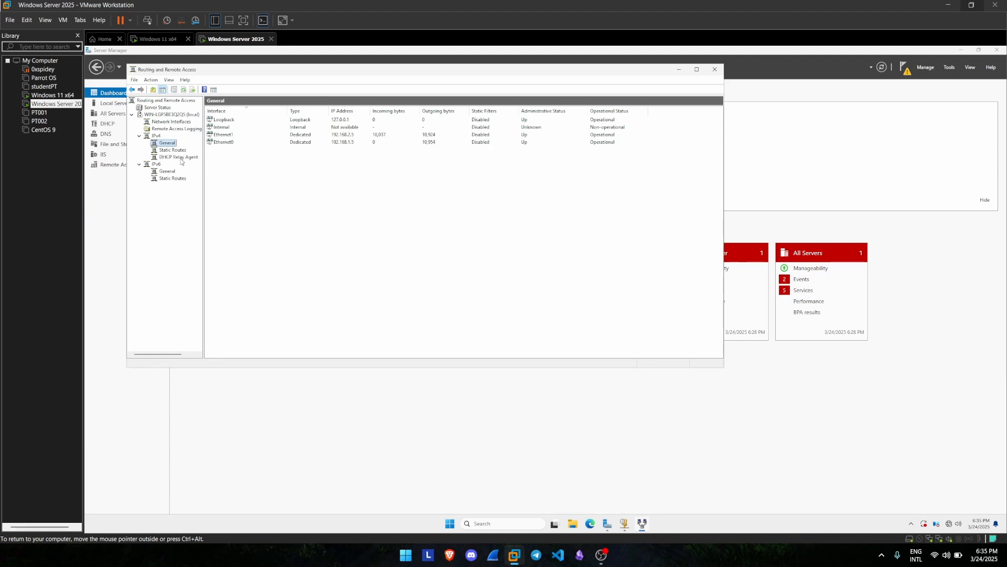
- Add Ethernet1 as a DHCP Relay Agent interface, keeping DHCP packet relaying enabled and the default thresholds
click(180, 159)
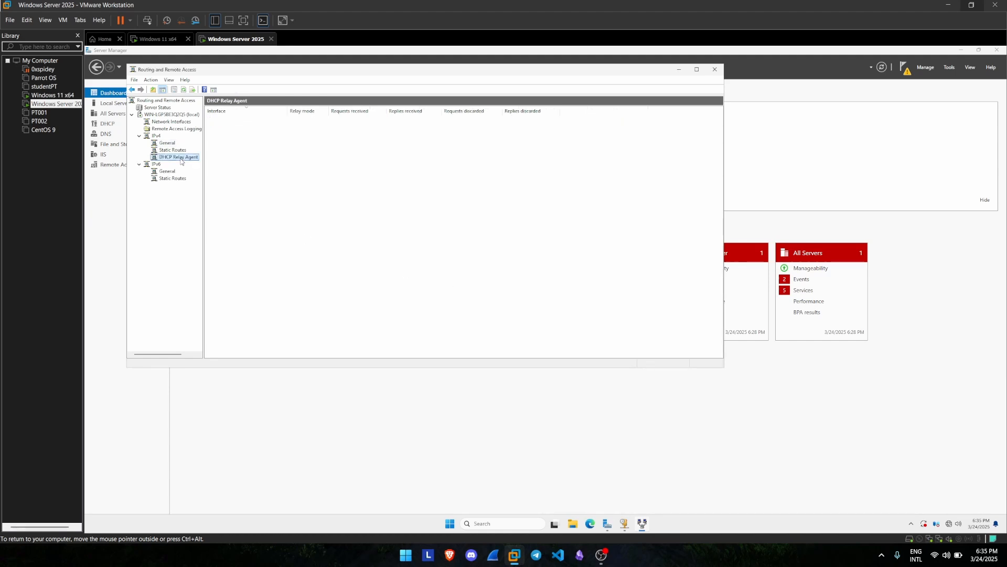
right_click(181, 160)
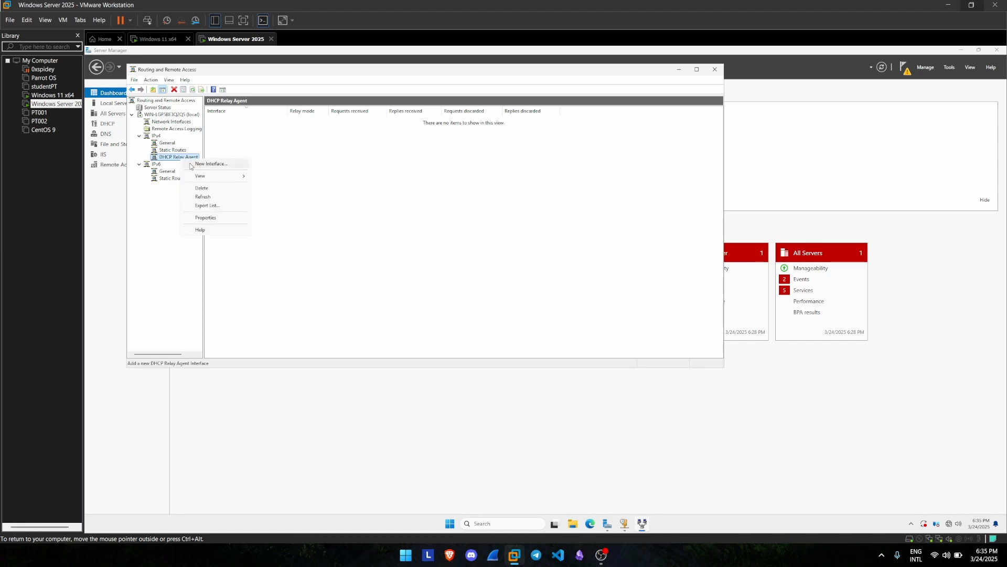
click(209, 163)
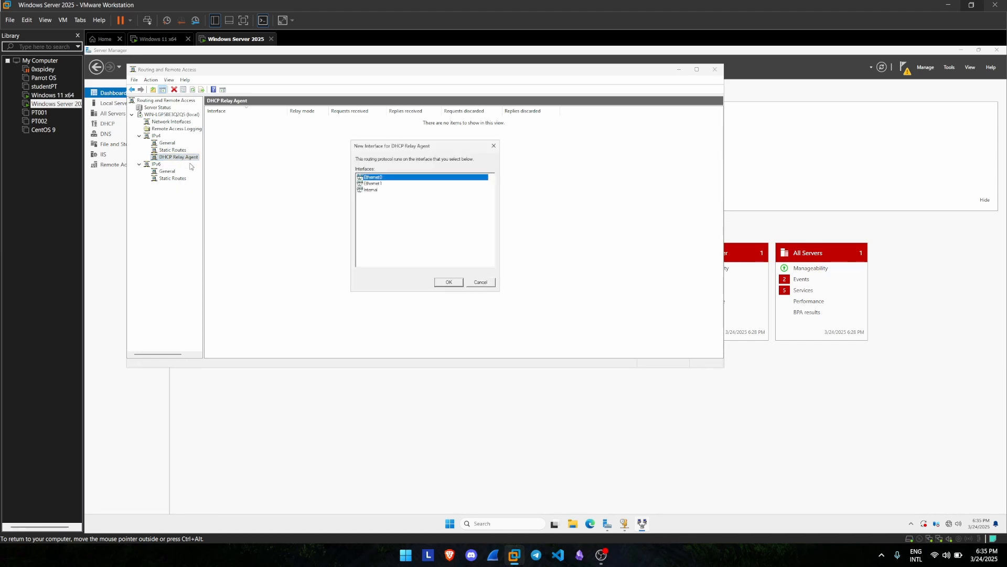
click(377, 185)
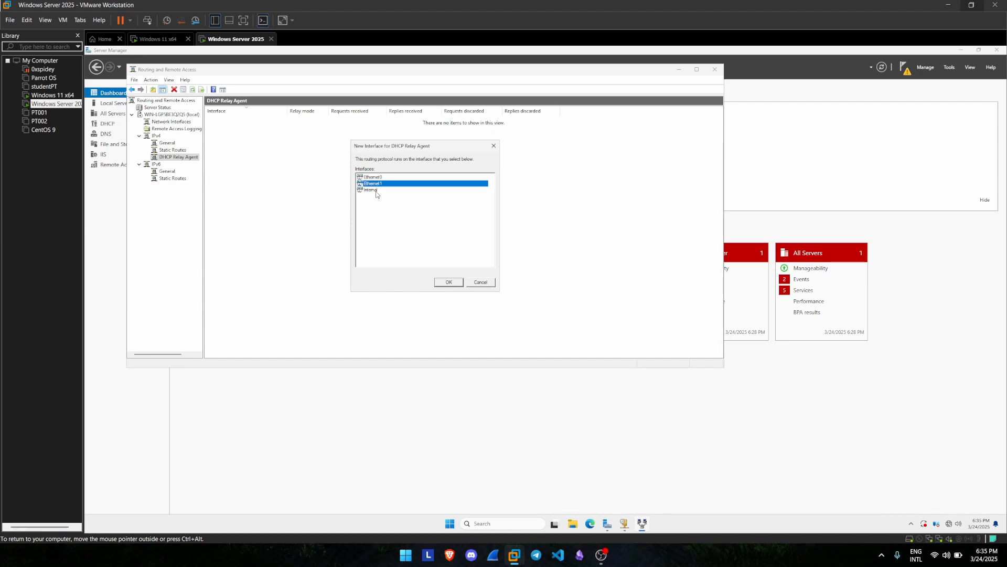
click(441, 283)
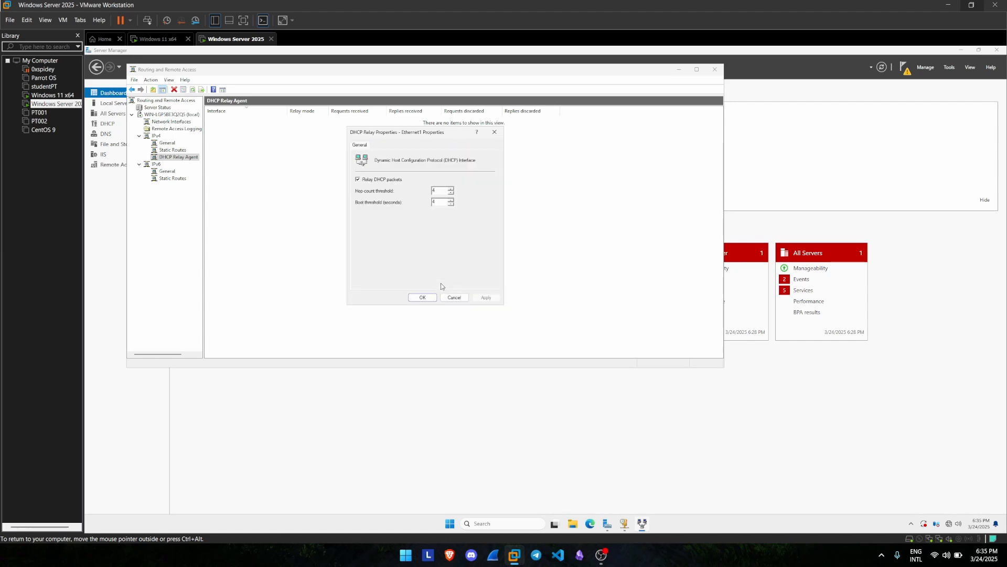
click(428, 298)
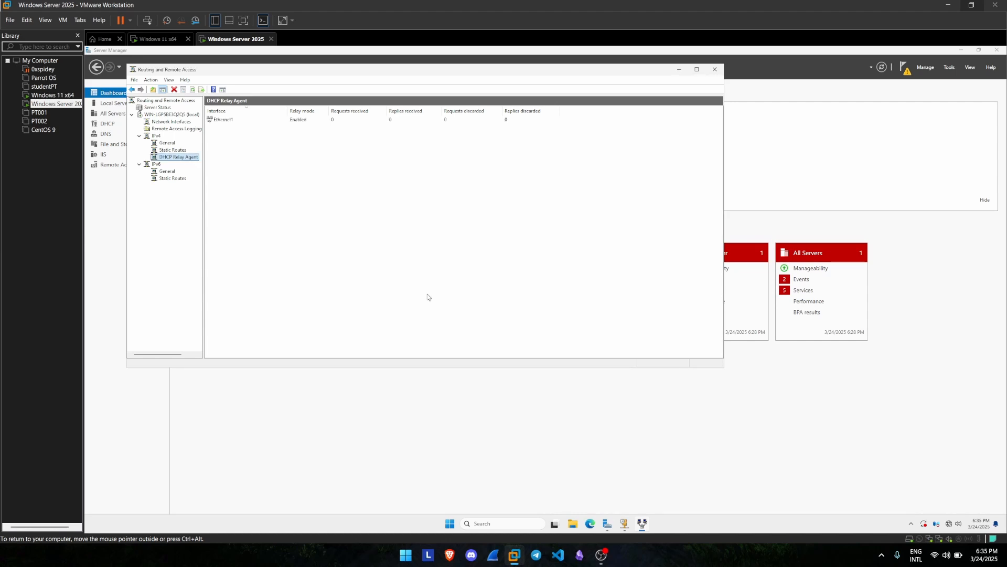
click(302, 122)
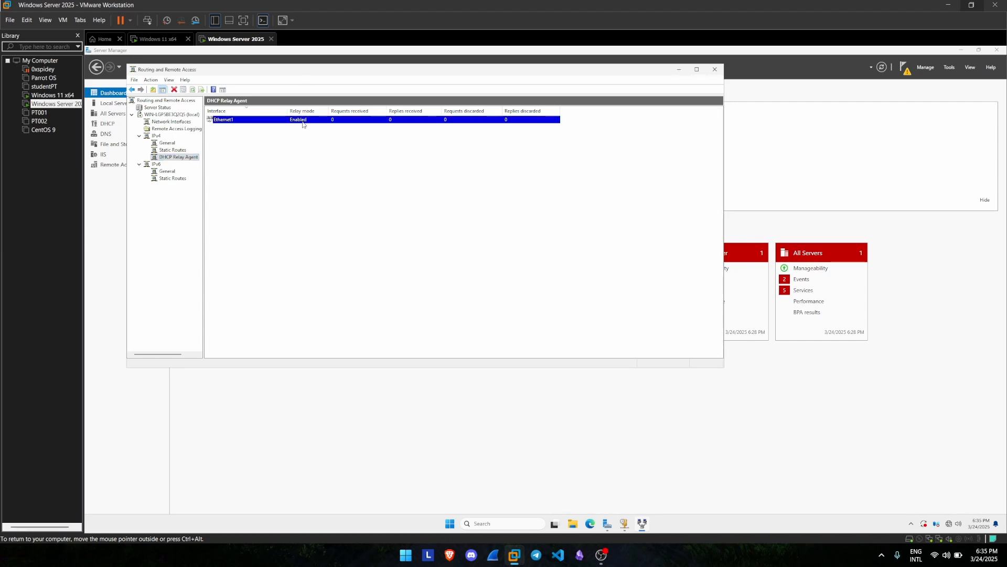
- Switch to the Windows 11 x64 virtual machine, clear the Command Prompt, and release its IP addresses with ipconfig /release
click(168, 44)
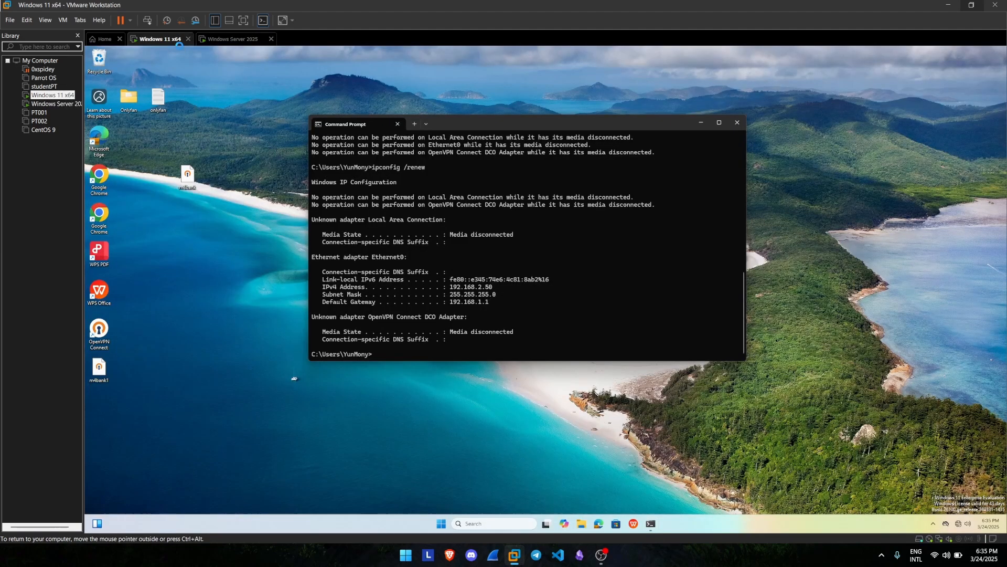
text(cls)
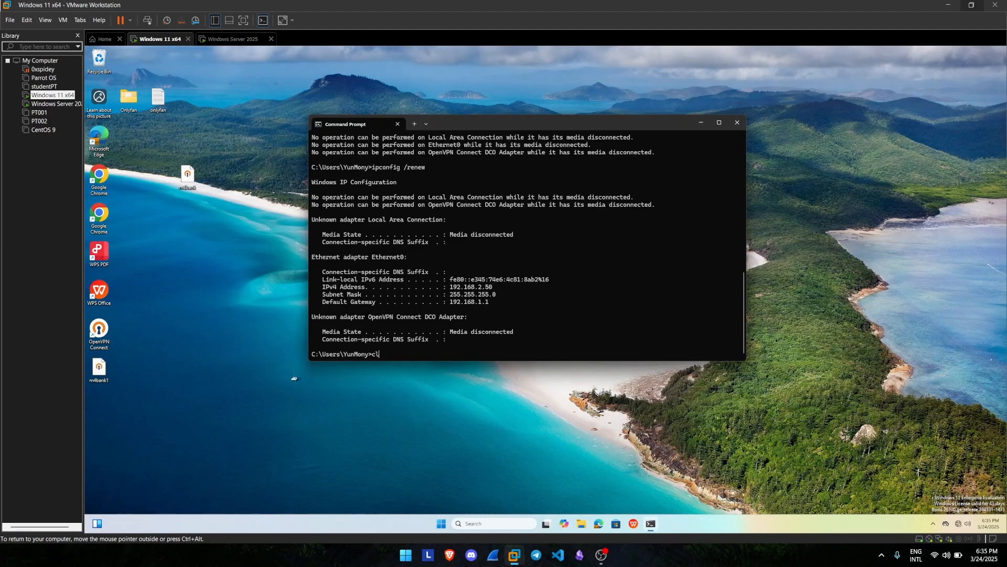
key(Return)
text(ipconfig /release)
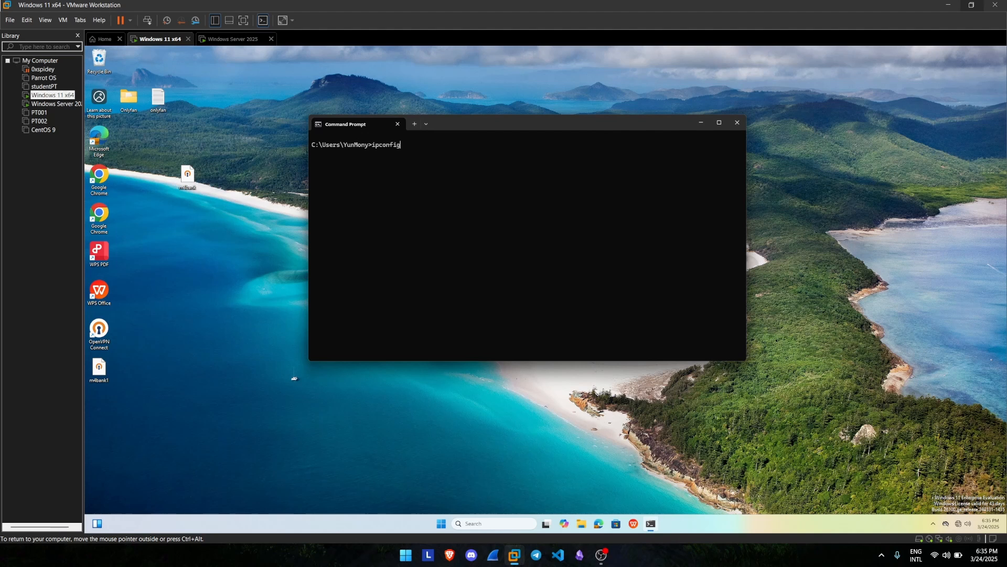
key(Return)
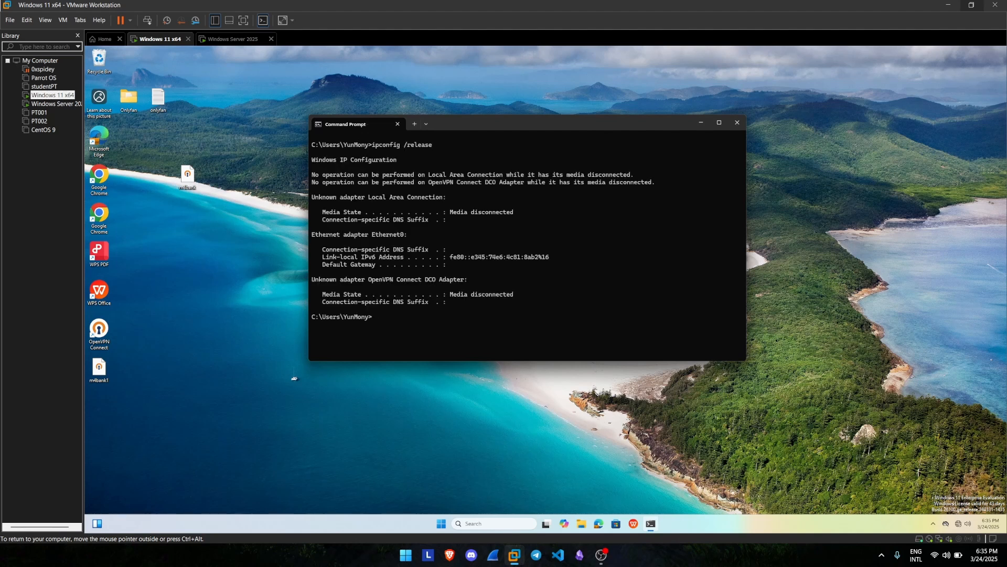
- Check in the Windows 11 x64 virtual machine settings which virtual network its network adapter uses, and close the settings
right_click(64, 96)
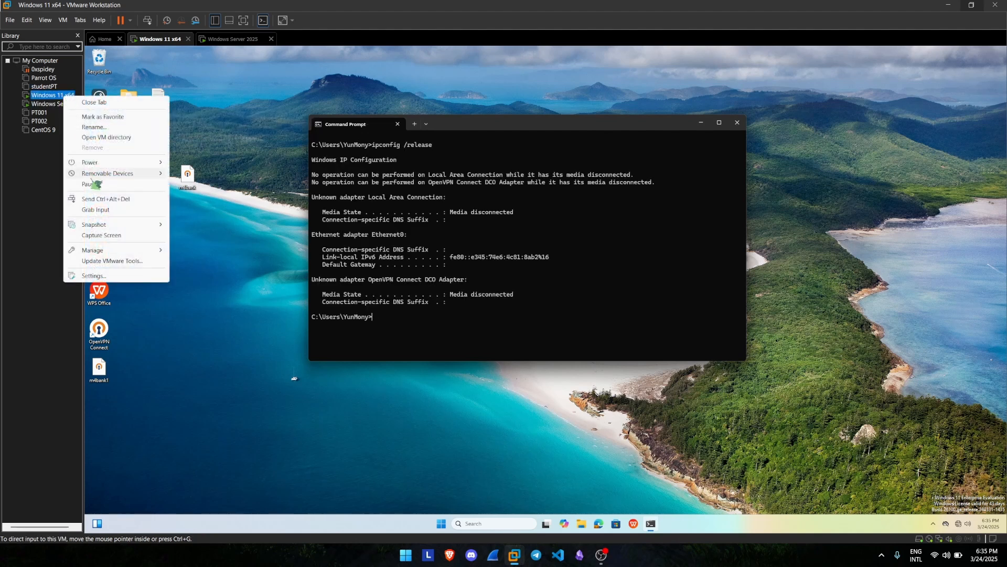
click(129, 275)
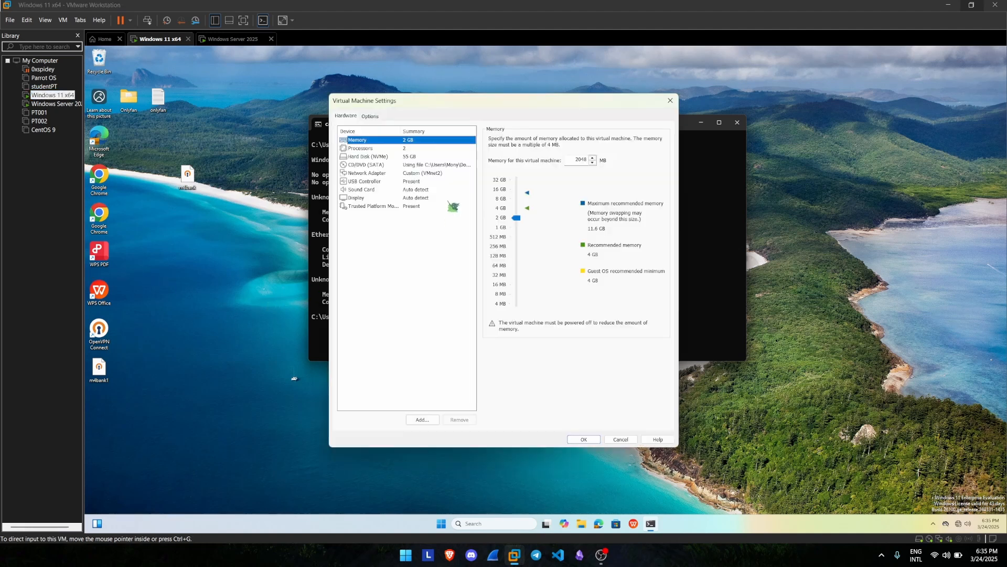
click(447, 173)
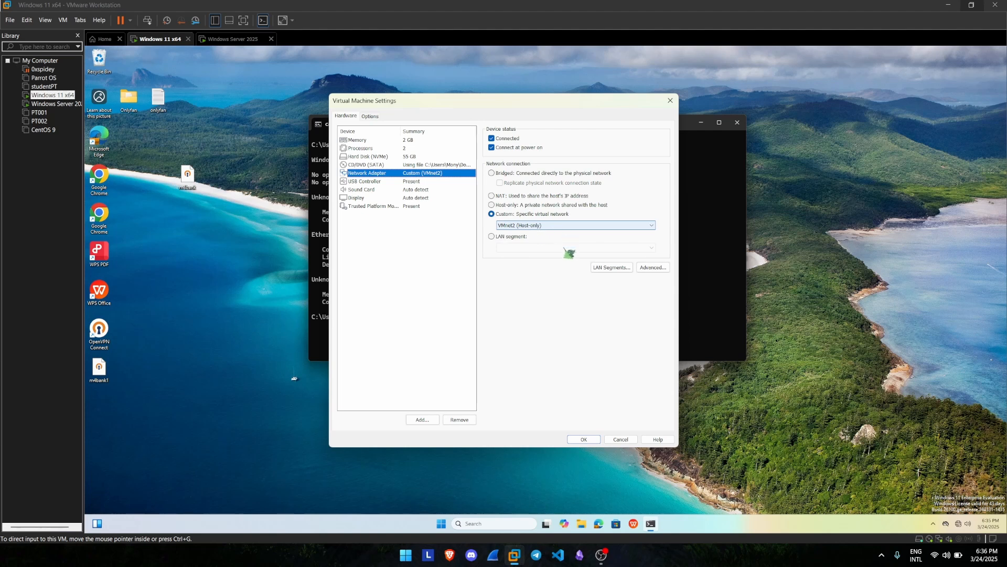
click(610, 441)
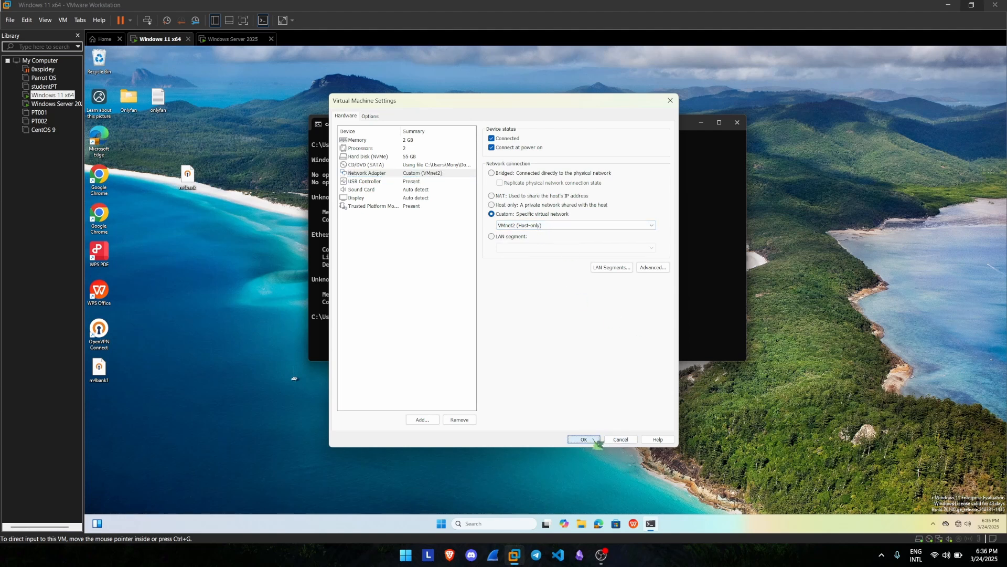
- Request a new DHCP lease on the client with ipconfig /renew and examine the IPv4 address and subnet mask of Ethernet0
key(Up)
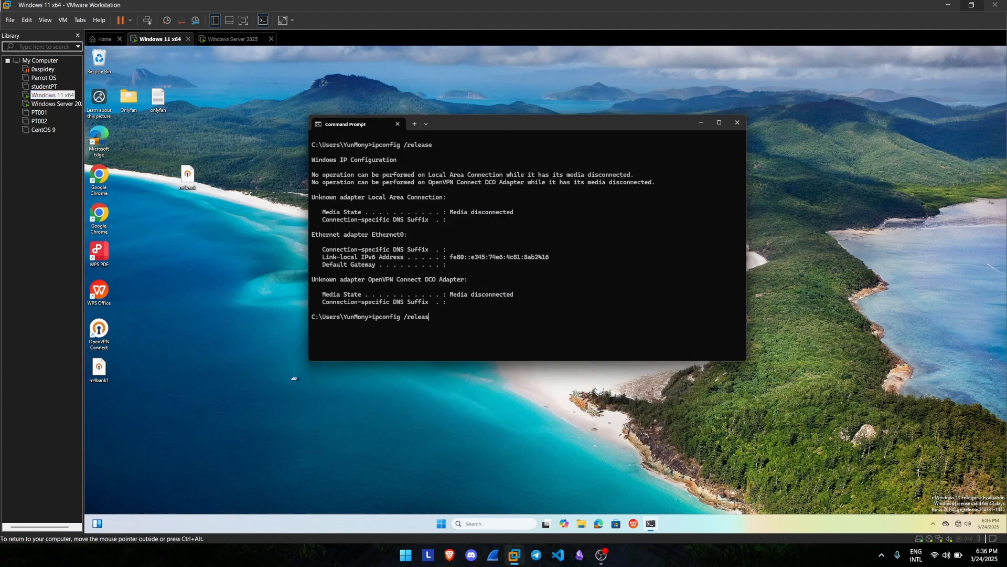
key(BackSpace)
key(BackSpace)
key(BackSpace)
key(BackSpace)
key(BackSpace)
text(new)
key(Return)
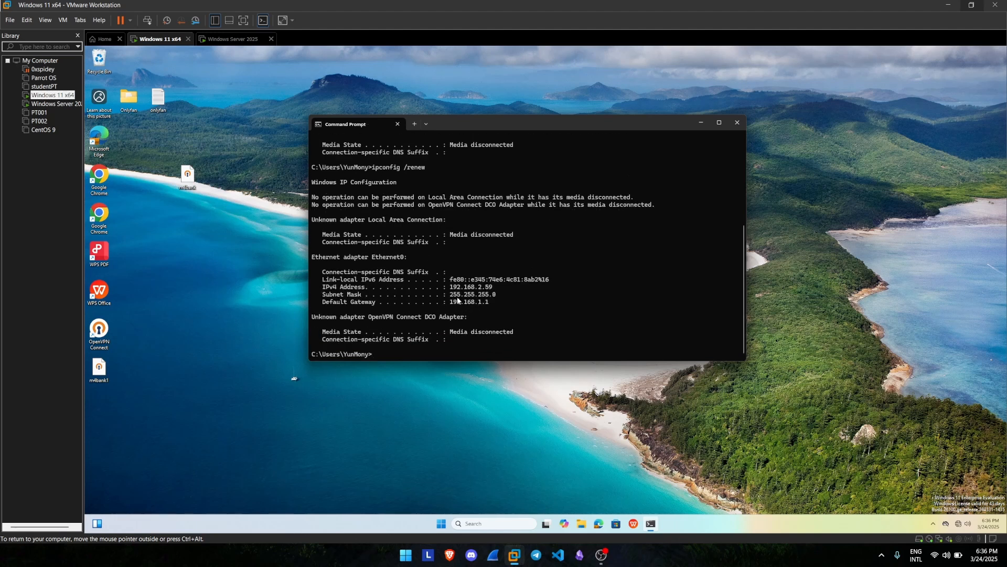
drag(451, 287, 498, 295)
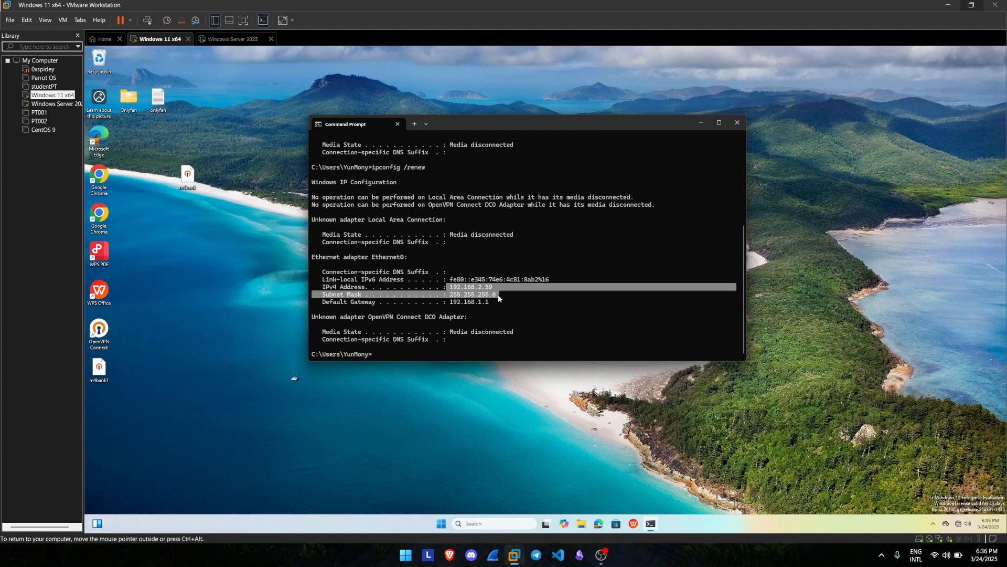
click(497, 295)
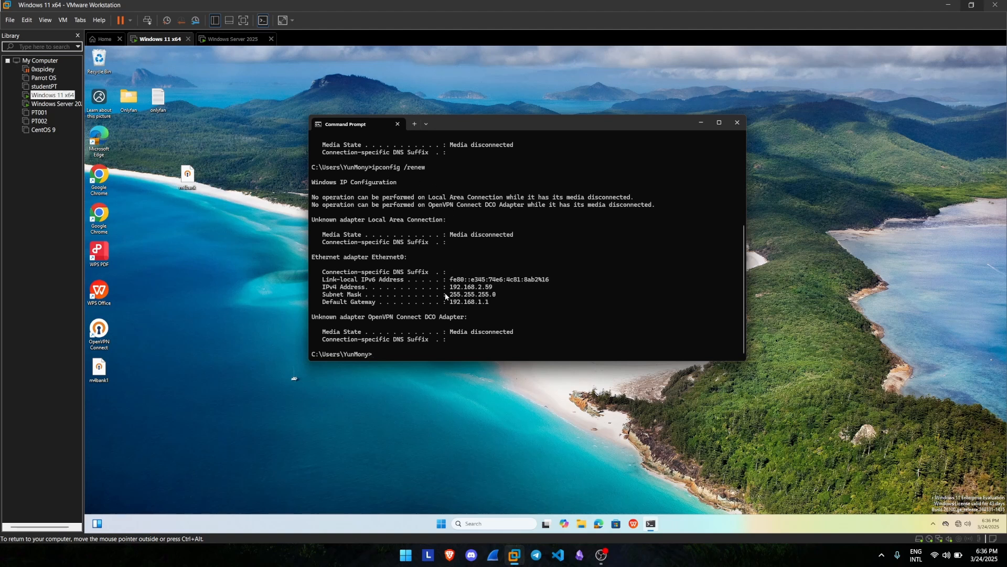
drag(450, 286, 497, 291)
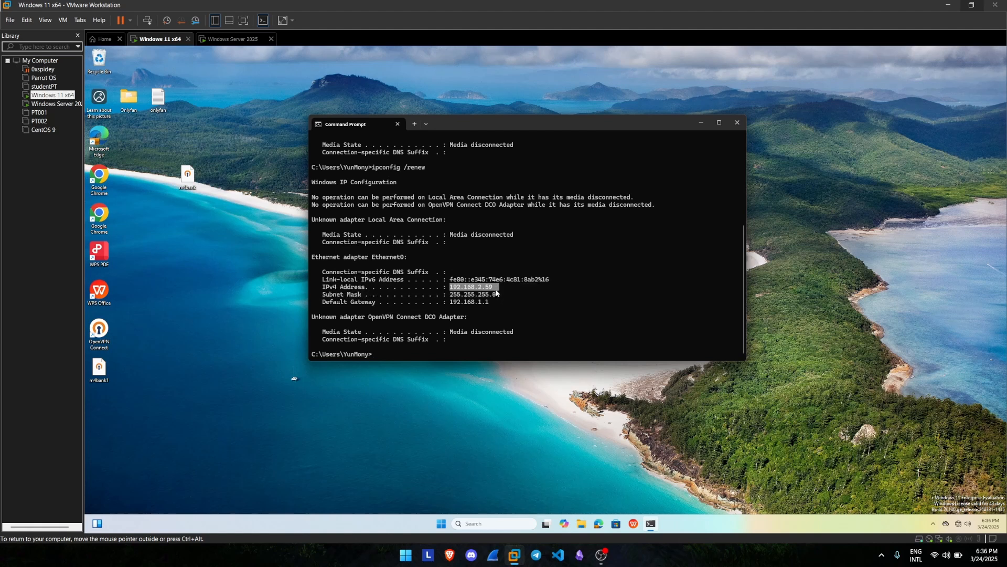